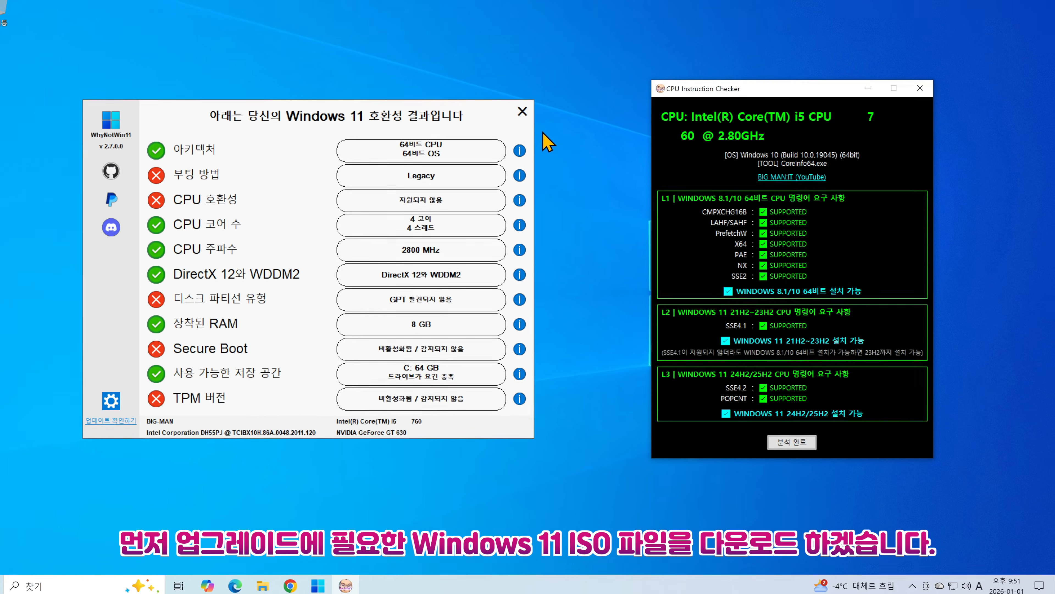
Close both compatibility checker windows, then search Google in Chrome for "windows 11" and open Microsoft's Windows 11 download page
click(522, 111)
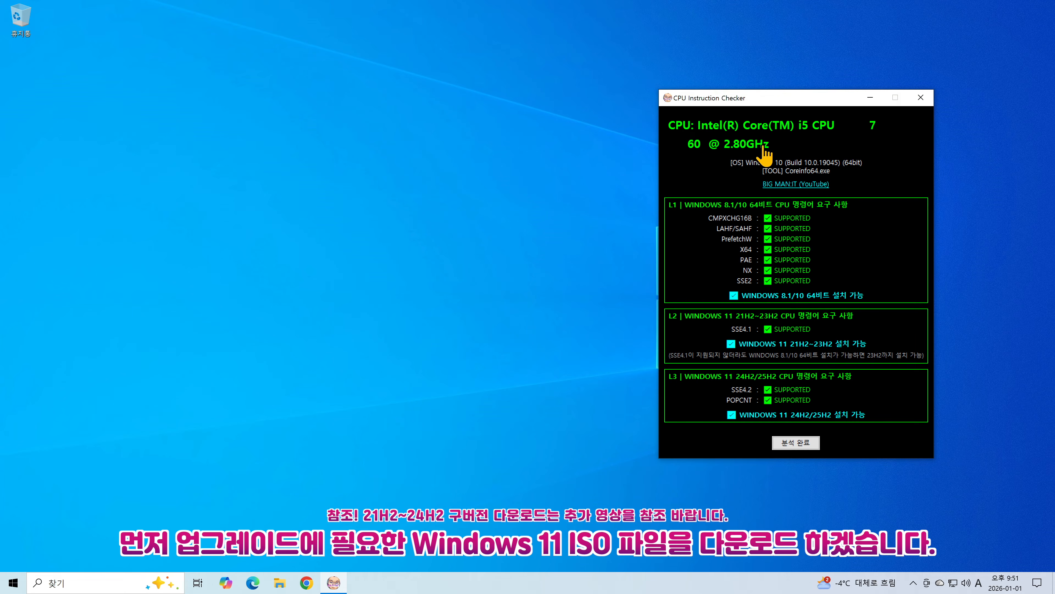
click(922, 103)
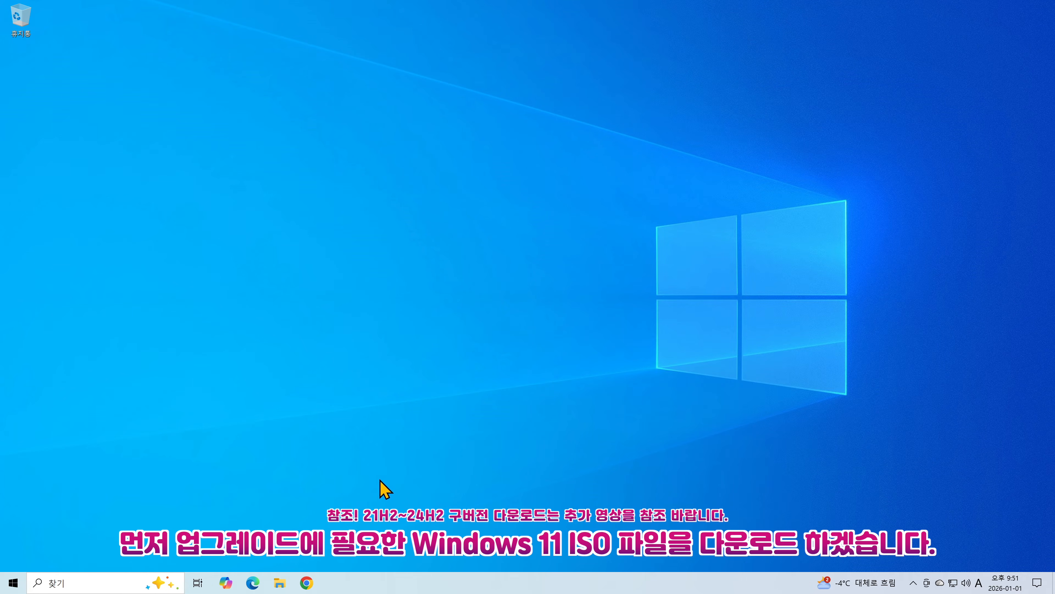
click(302, 588)
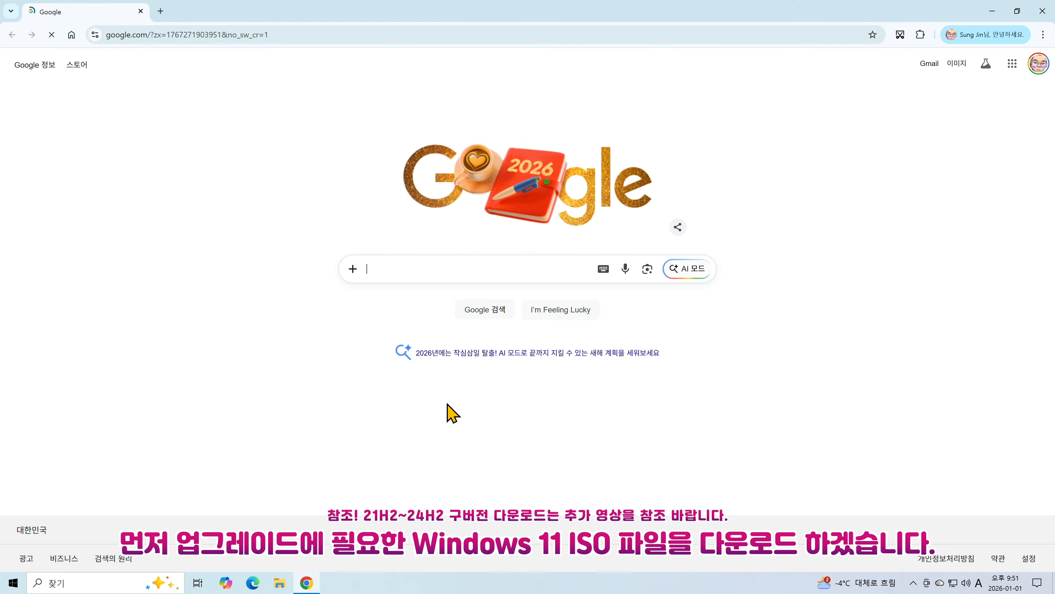
text(windows 11)
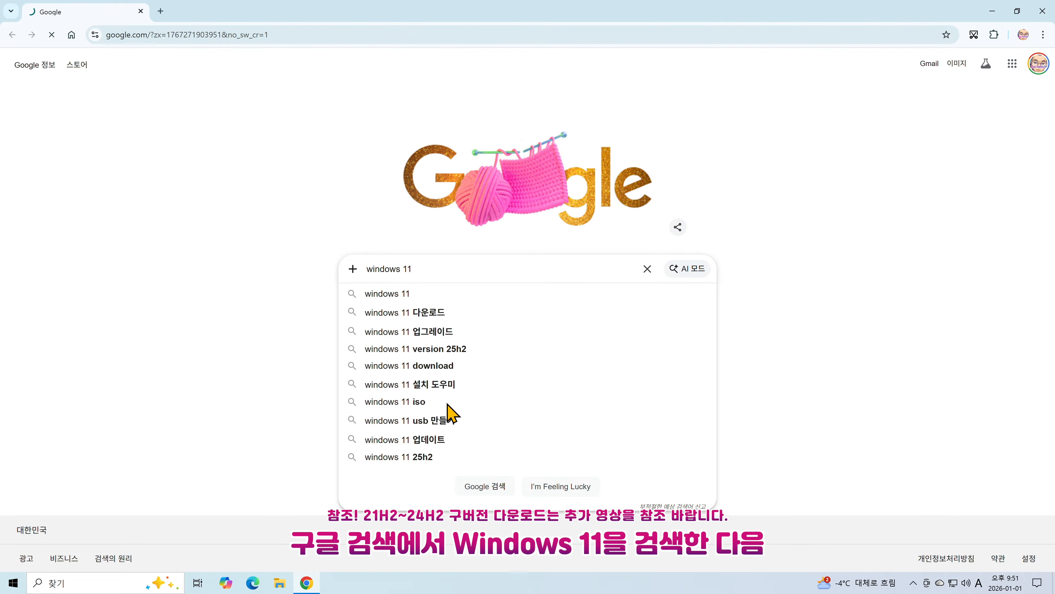
key(Return)
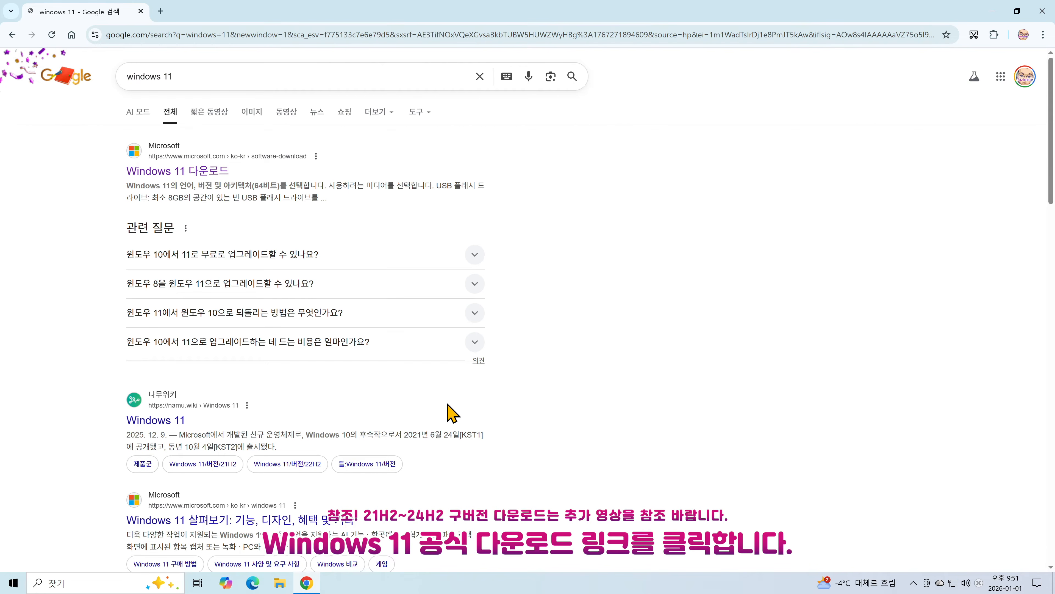
click(212, 171)
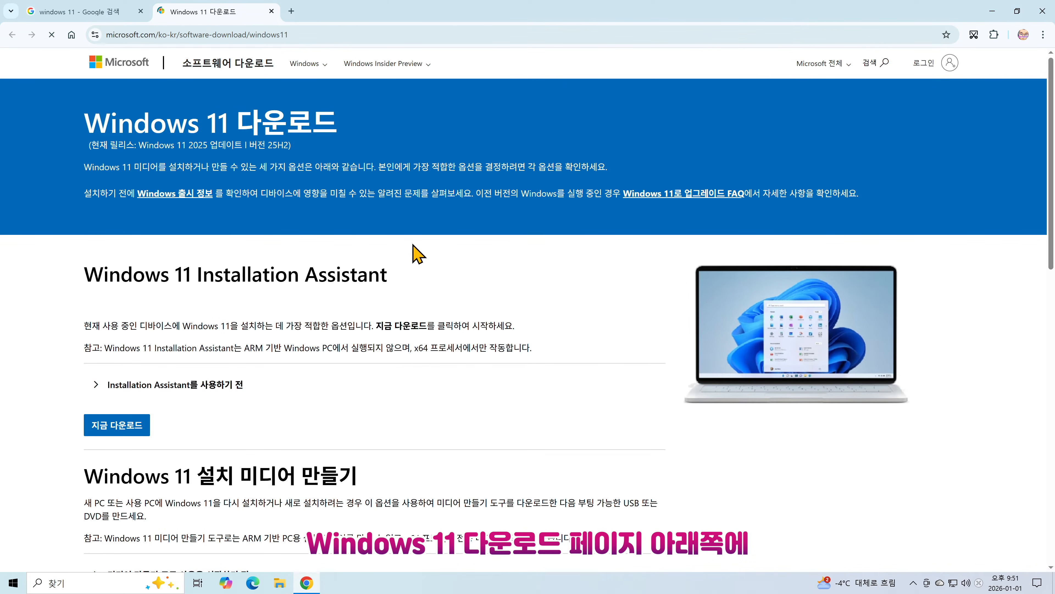
Choose "Windows 11(x64 디바이스용 다중 버전 ISO)" as the x64 disk image and submit the download request
scroll(513, 301, down, 5)
scroll(513, 302, down, 5)
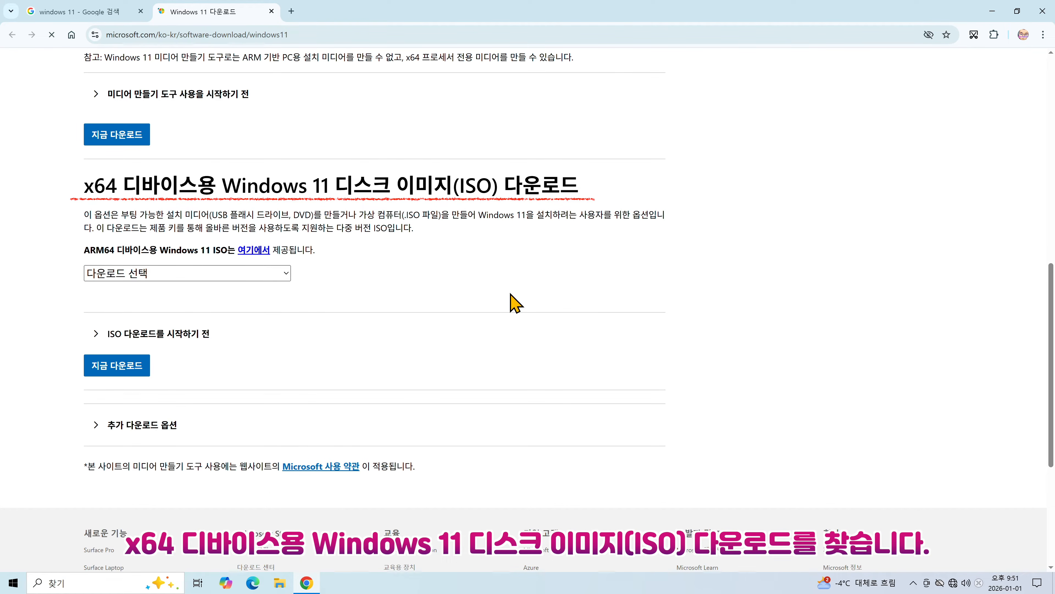
click(284, 274)
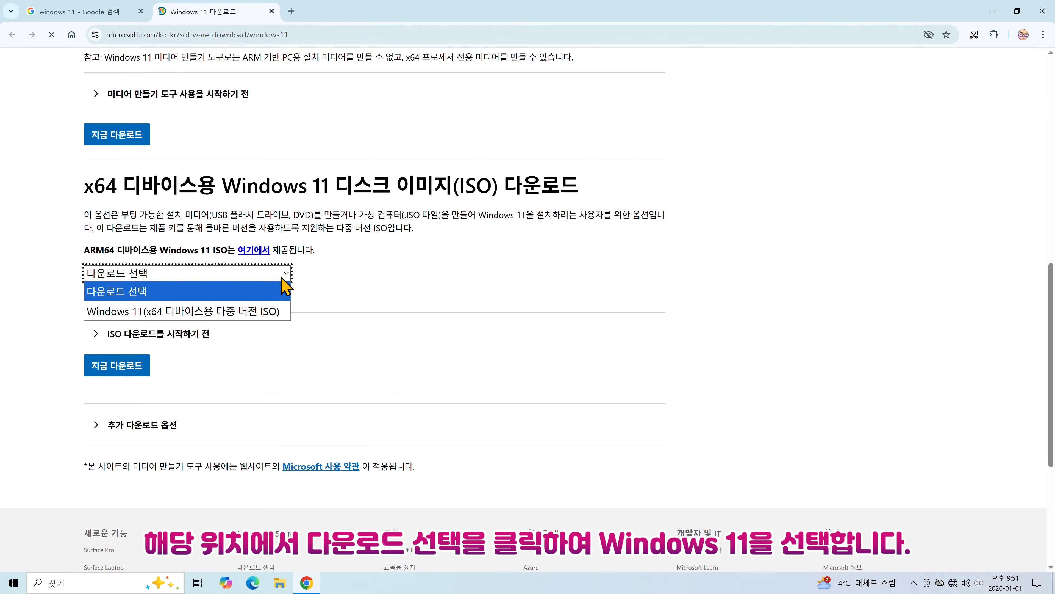
click(270, 311)
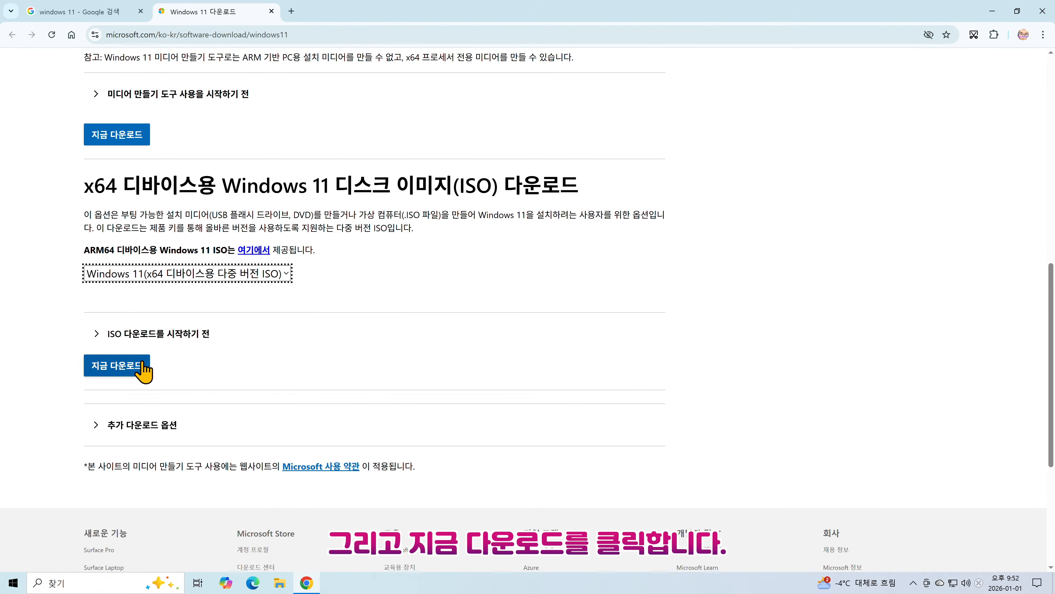
click(129, 365)
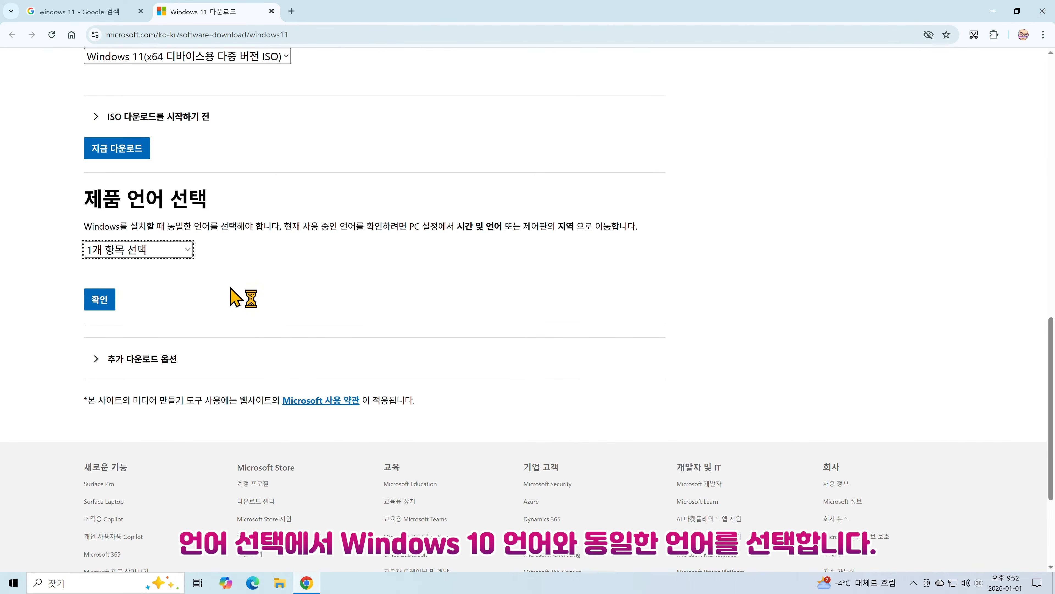
Set the product language for the Windows 11 ISO to 한국어 and confirm the selection
click(185, 251)
scroll(138, 332, down, 8)
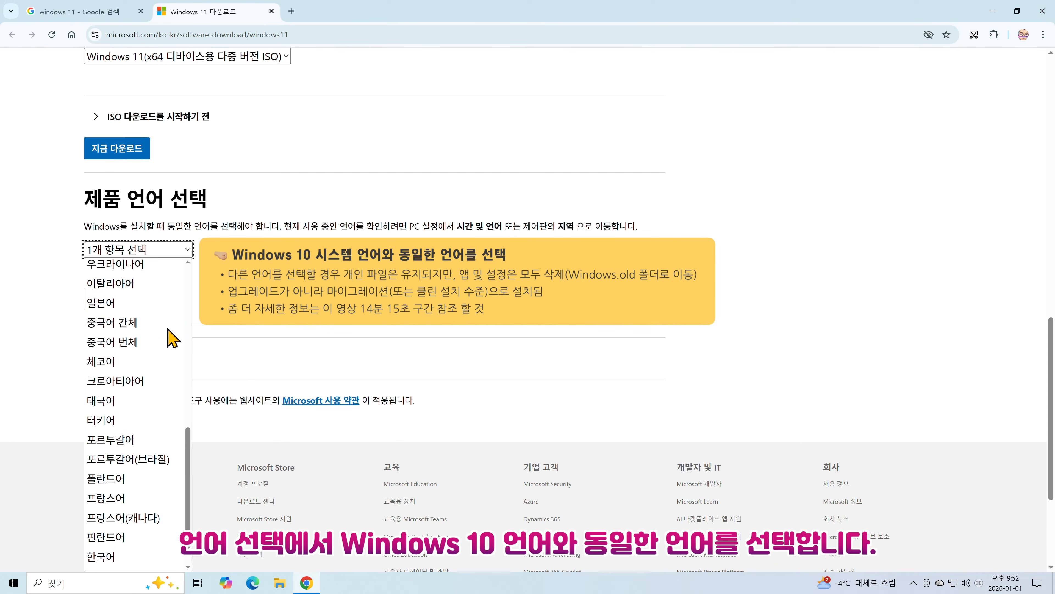
click(154, 523)
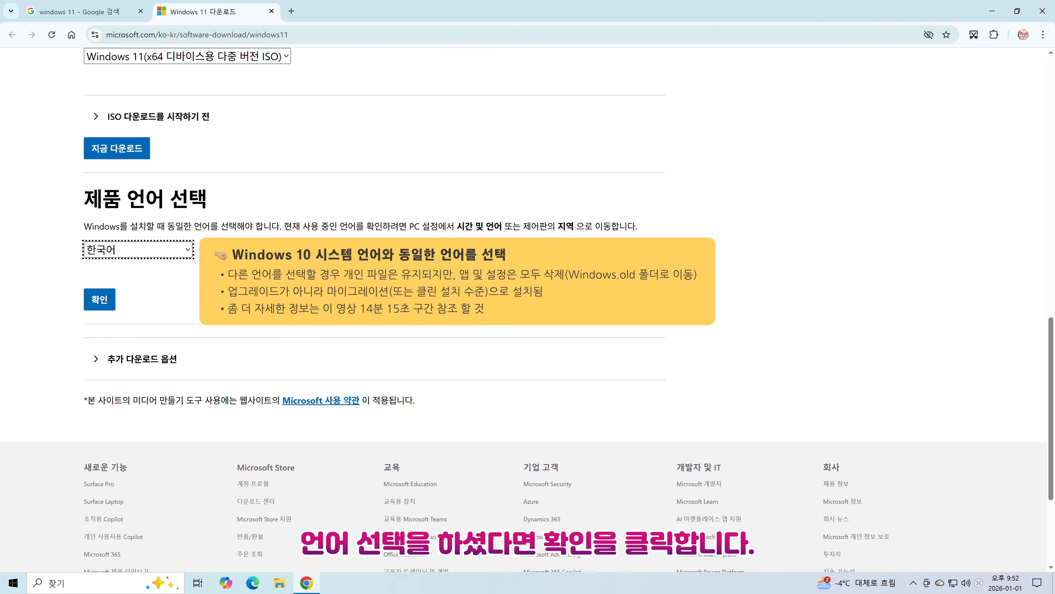
click(100, 300)
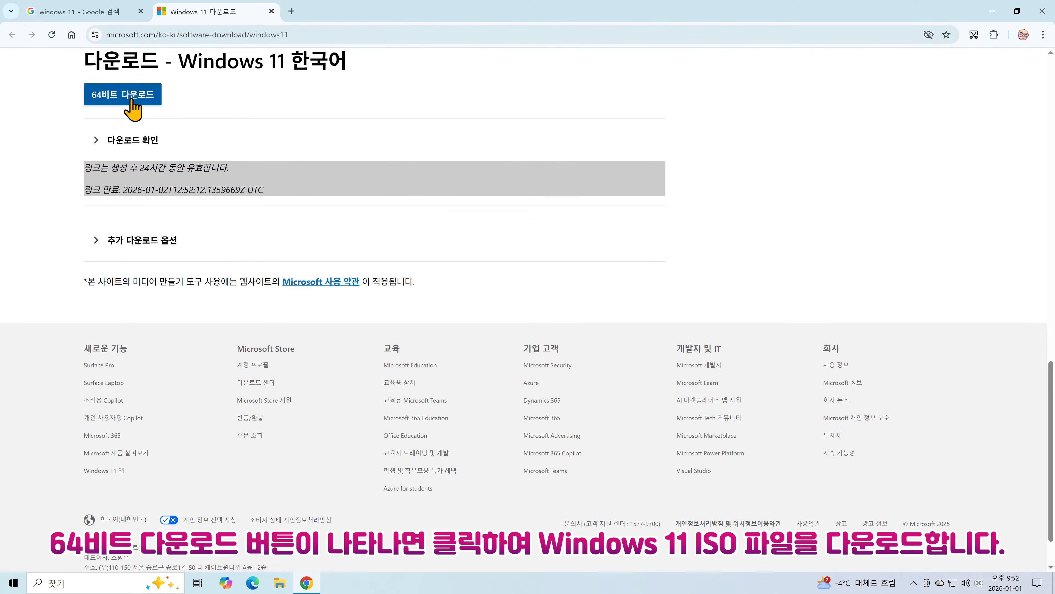
Download the 64-bit Korean Windows 11 ISO, check the recent download list and close the browser
click(130, 100)
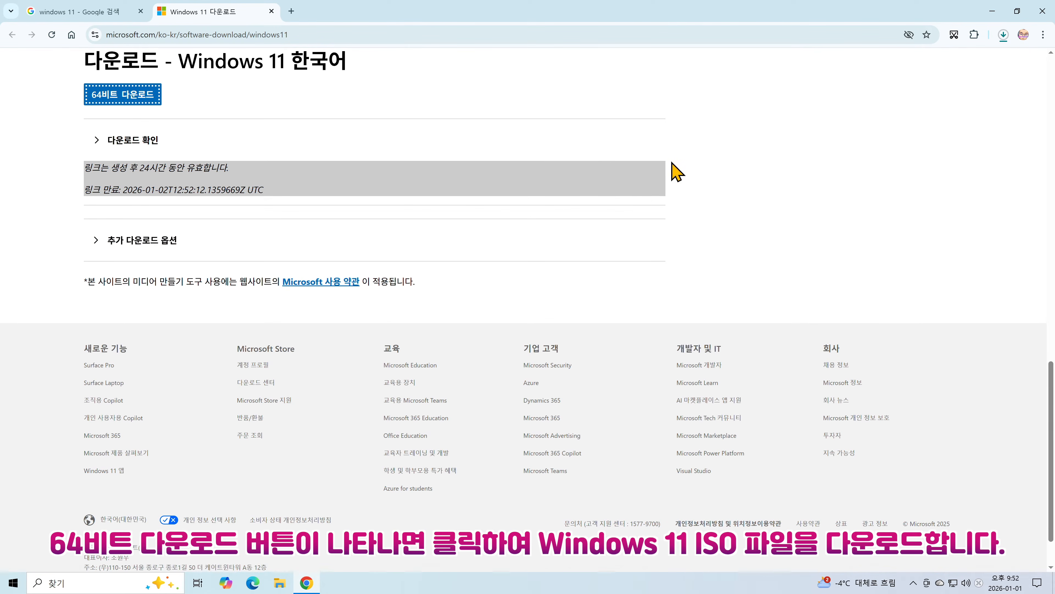
click(1004, 36)
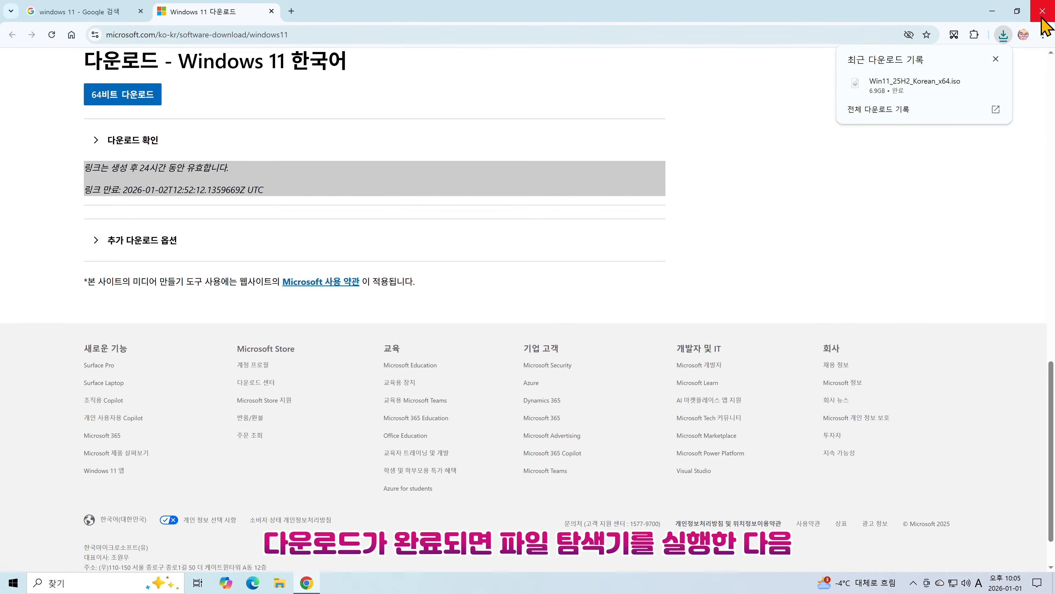
click(1042, 16)
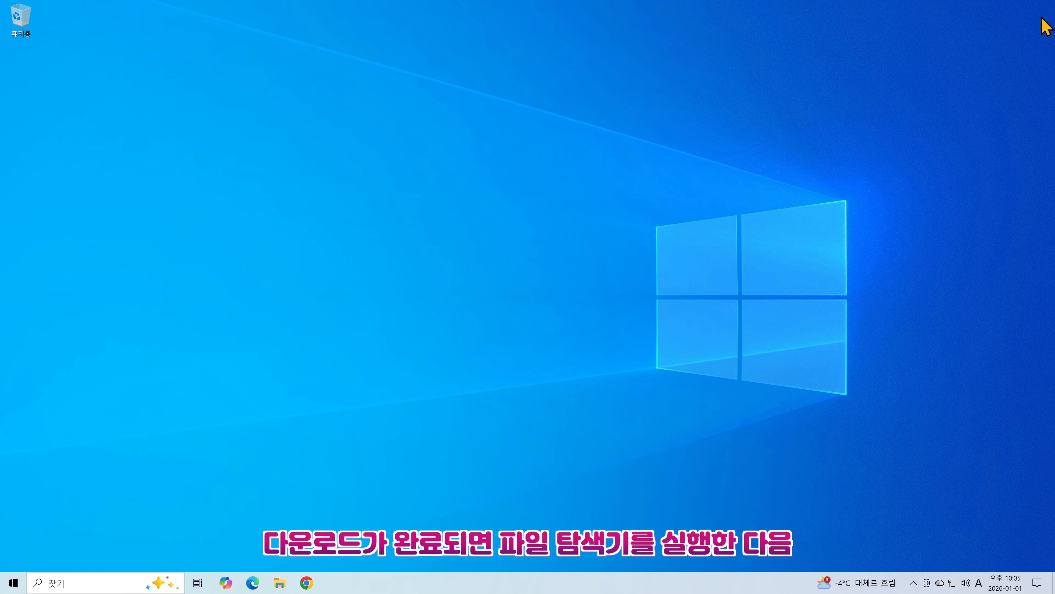
Mount the Win11_25H2_Korean_x64 ISO from the Downloads folder in File Explorer, accepting the security warning
click(280, 583)
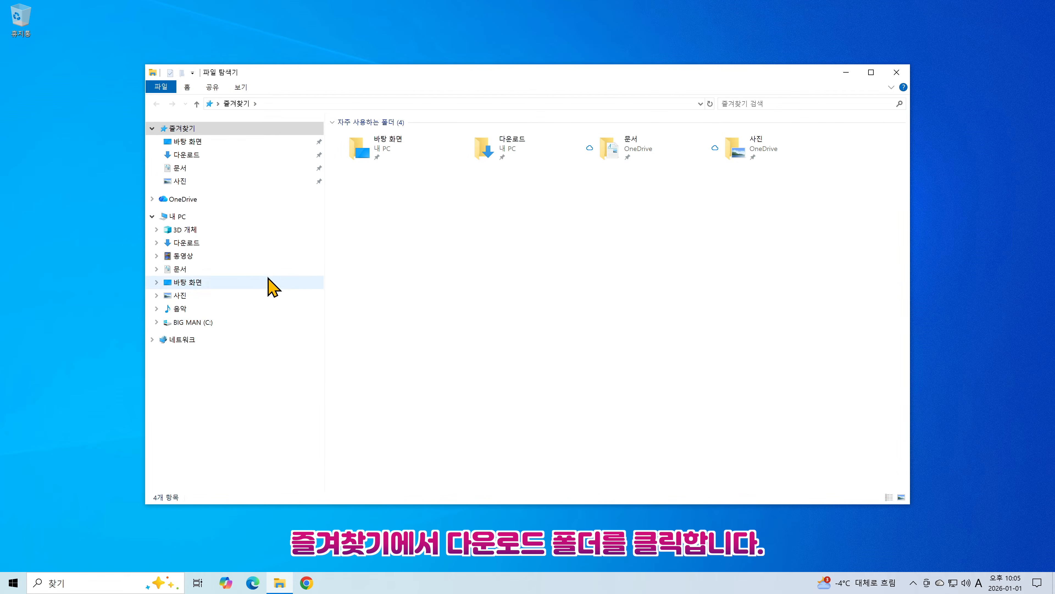
click(226, 156)
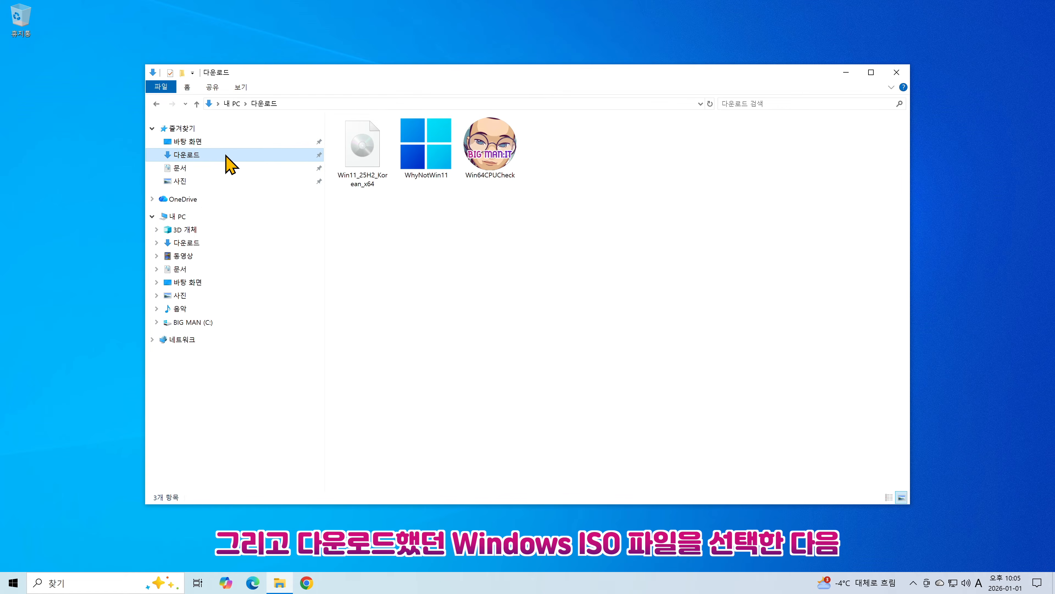
click(364, 154)
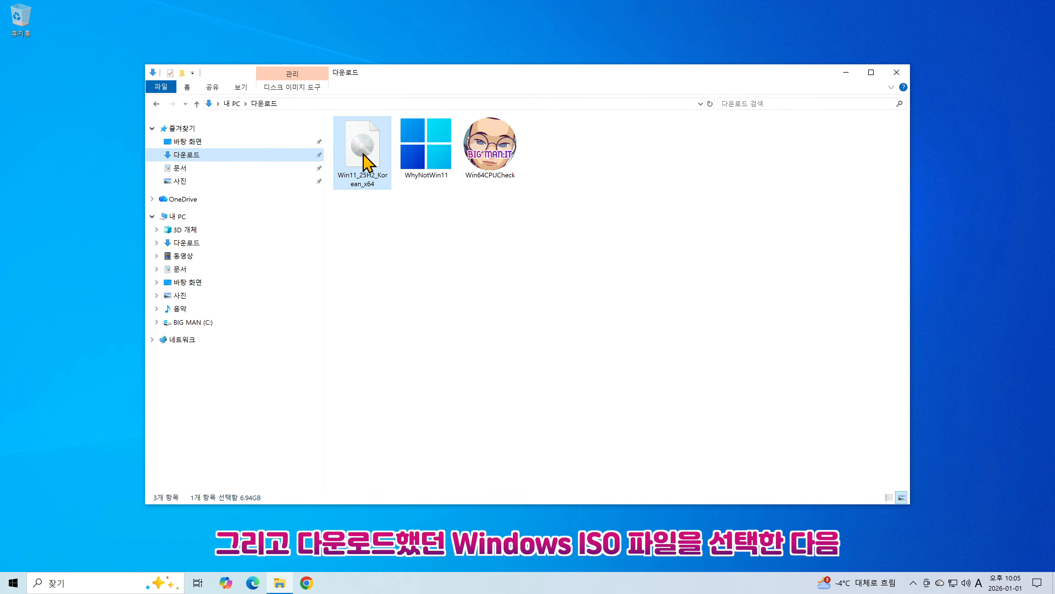
right_click(364, 155)
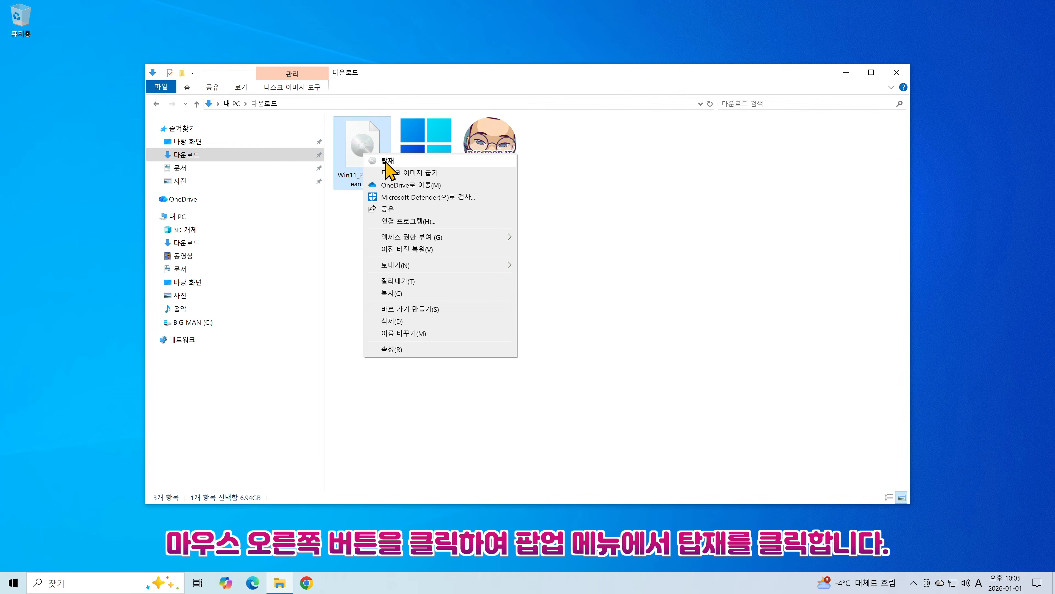
click(399, 161)
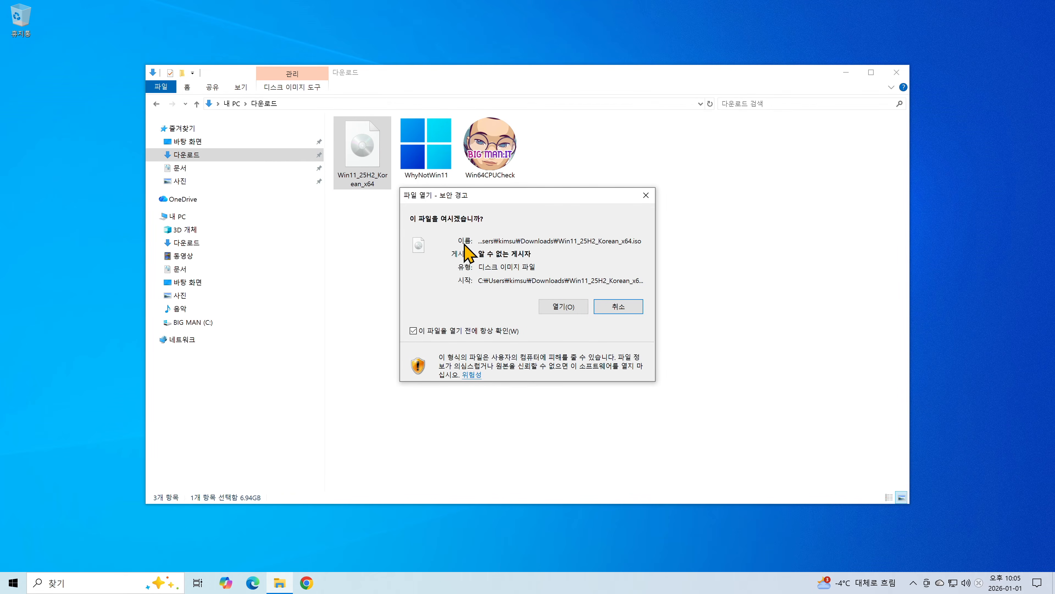
click(560, 306)
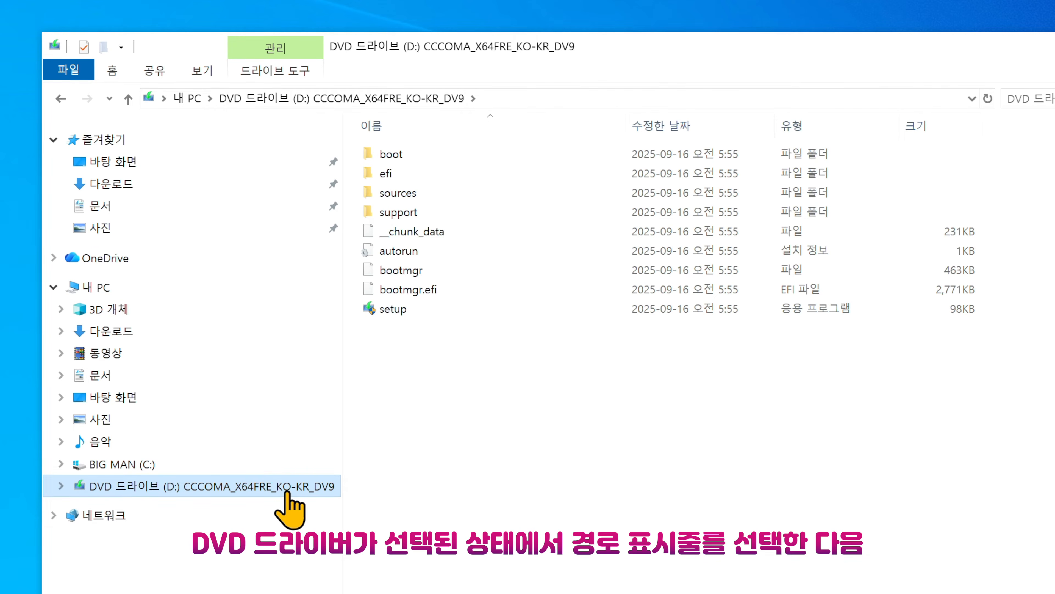
Run "setup /product server" from the mounted DVD drive's path and allow the app to make changes
click(602, 98)
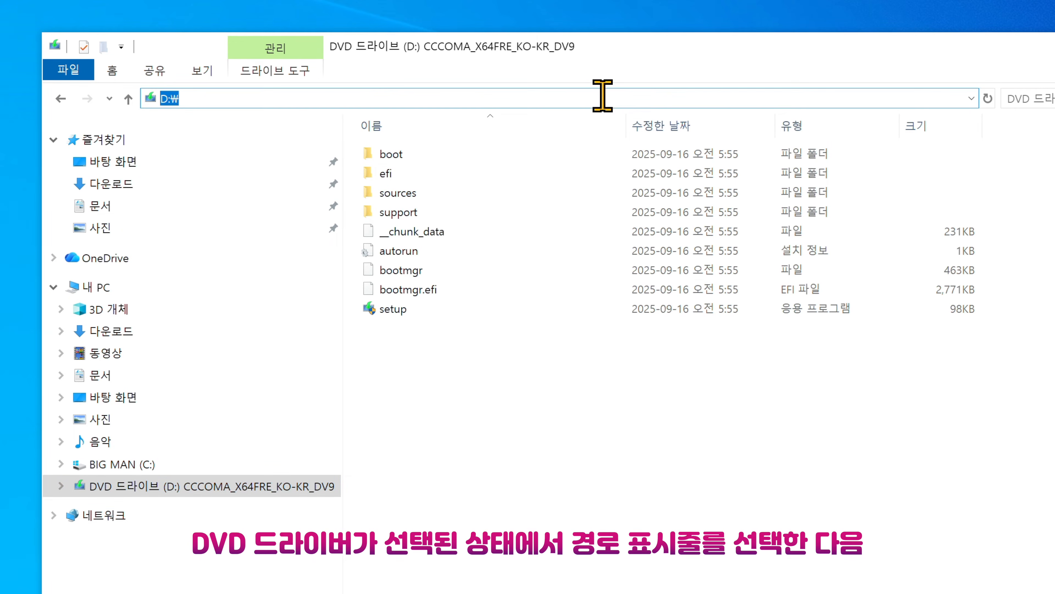
key(BackSpace)
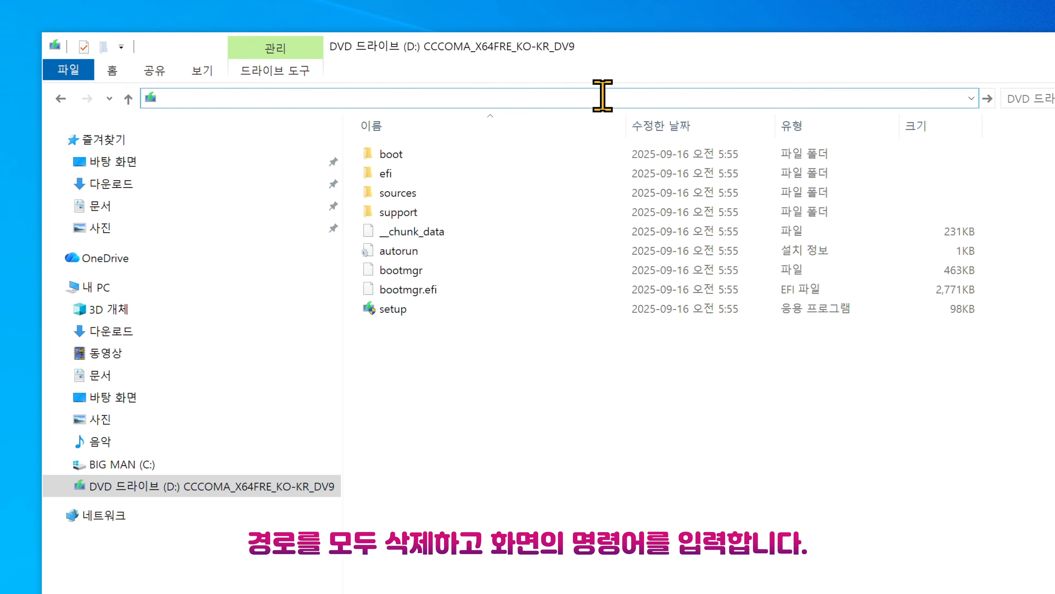
text(setup )
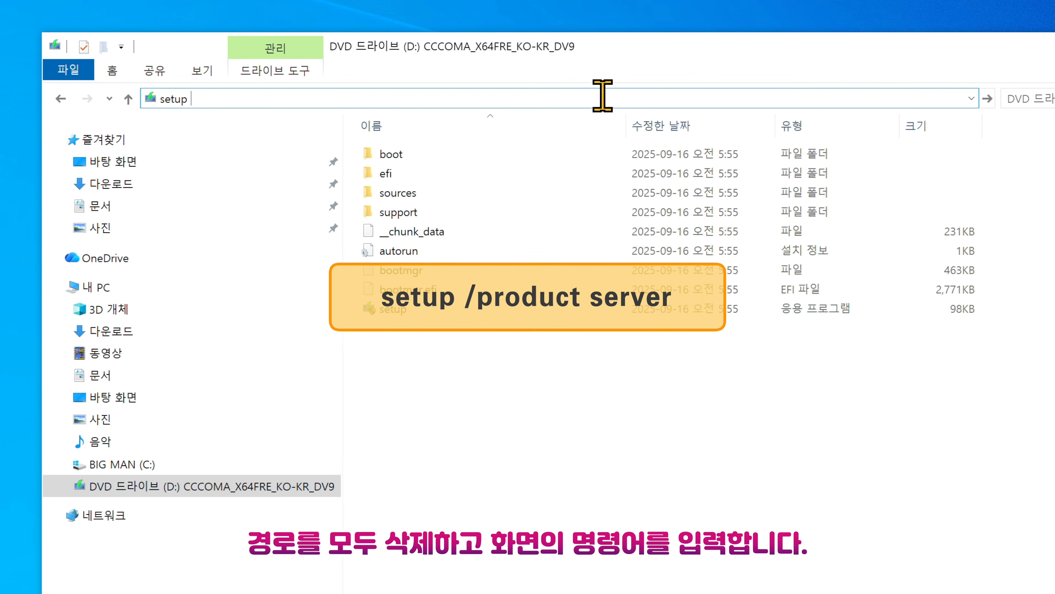
text(/produc)
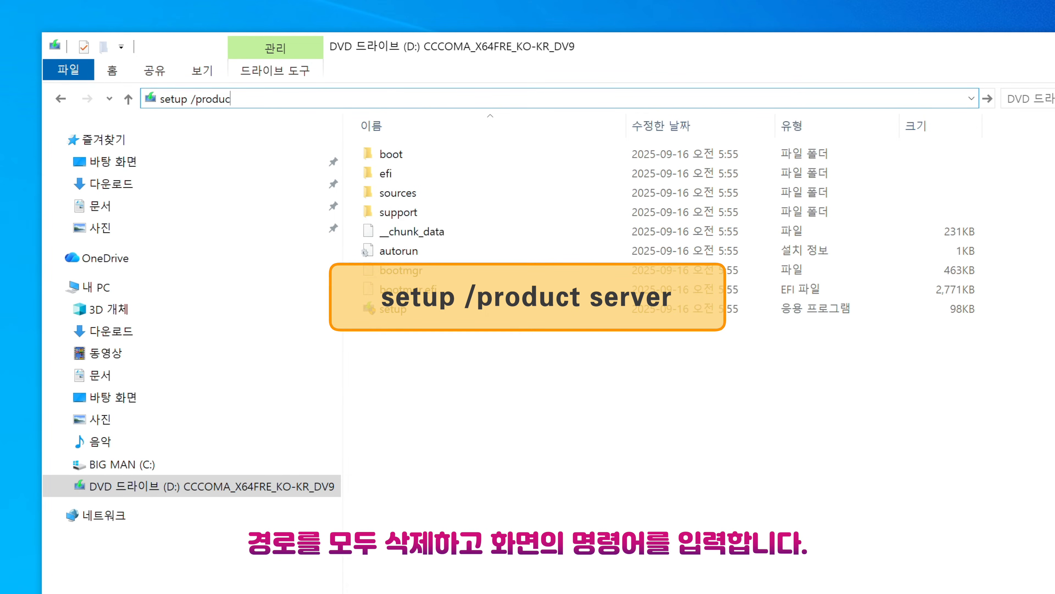
text(t server)
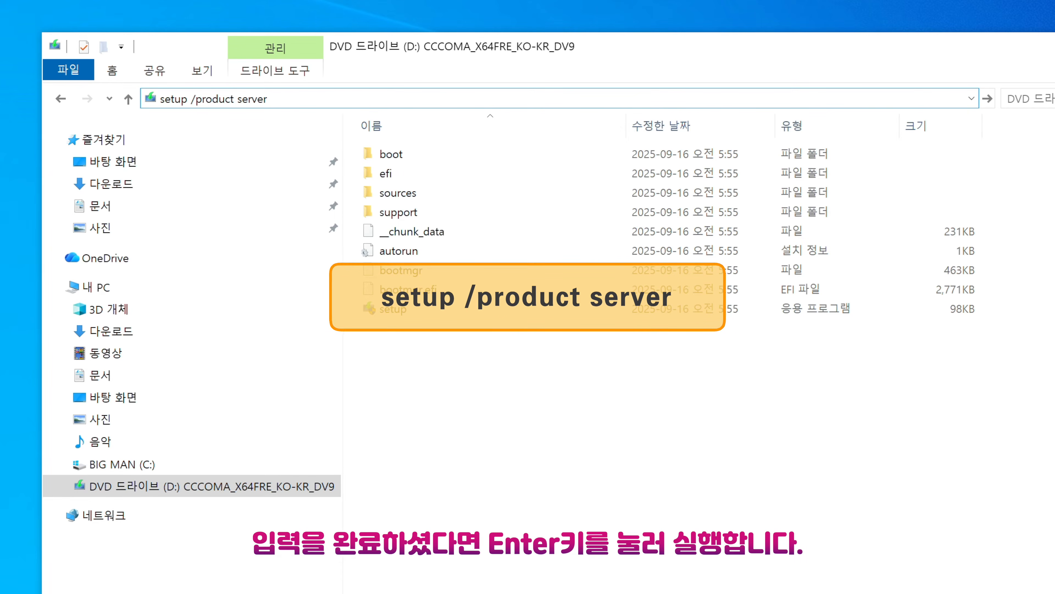
key(Return)
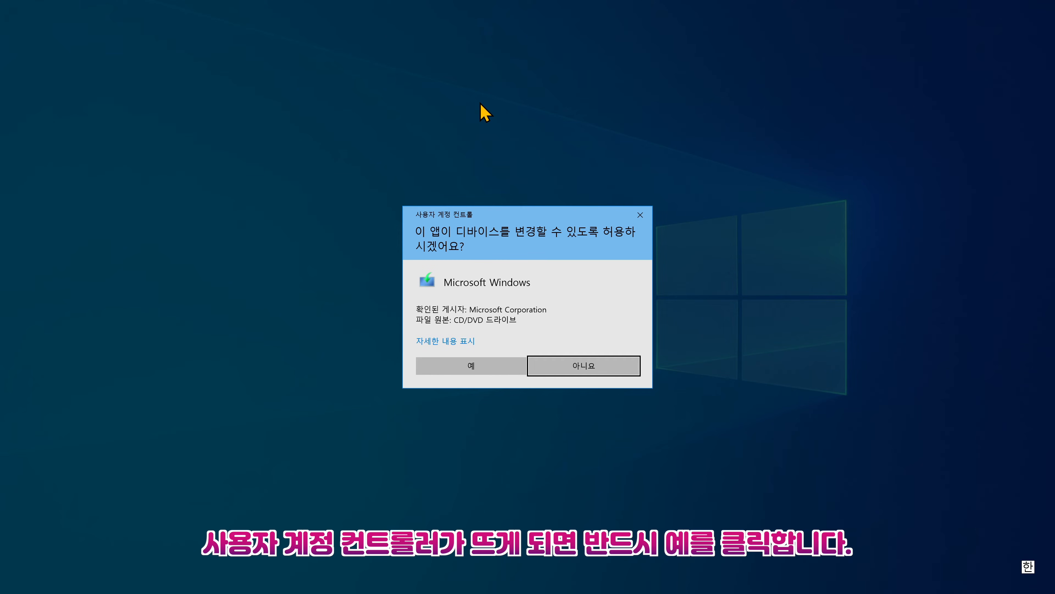
click(487, 366)
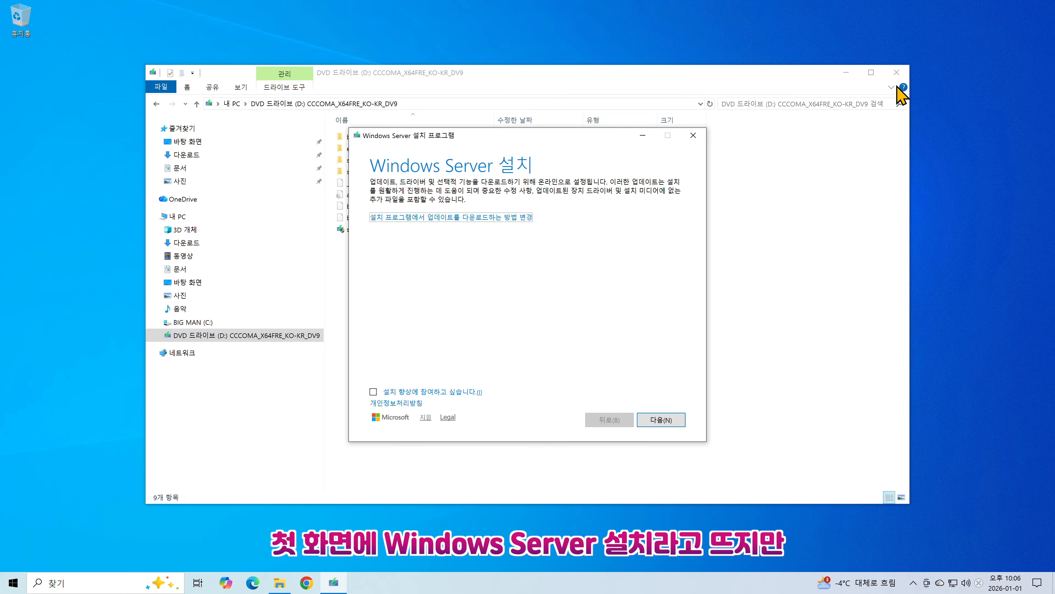
Close the File Explorer window, continue past the Windows Server setup welcome page and accept the license terms
click(897, 72)
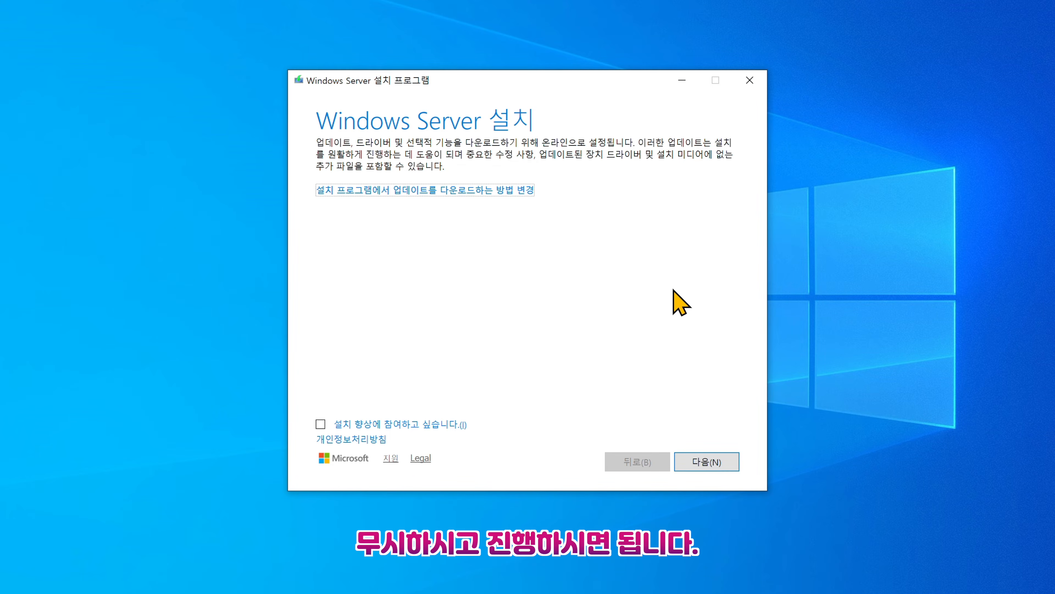
click(706, 464)
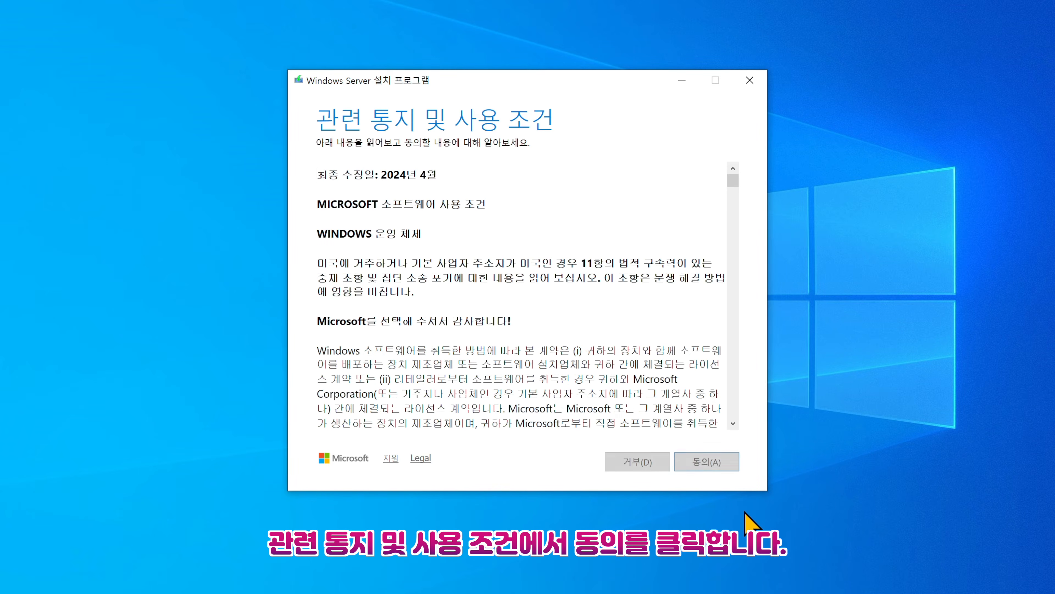
click(715, 462)
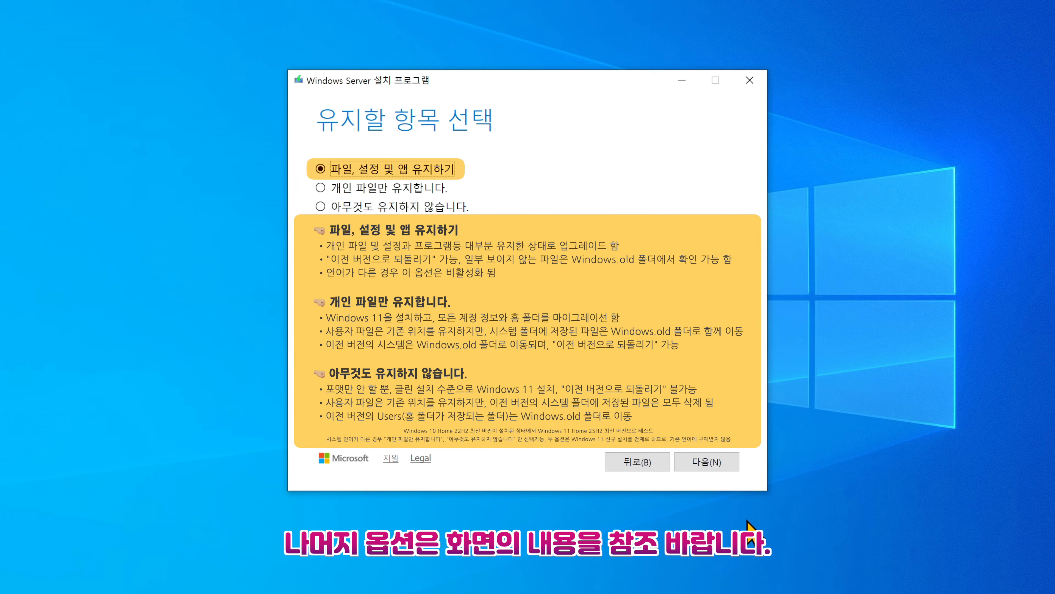
Continue setup with "파일, 설정 및 앱 유지하기" kept as the option and start the Windows 11 Home installation
click(713, 468)
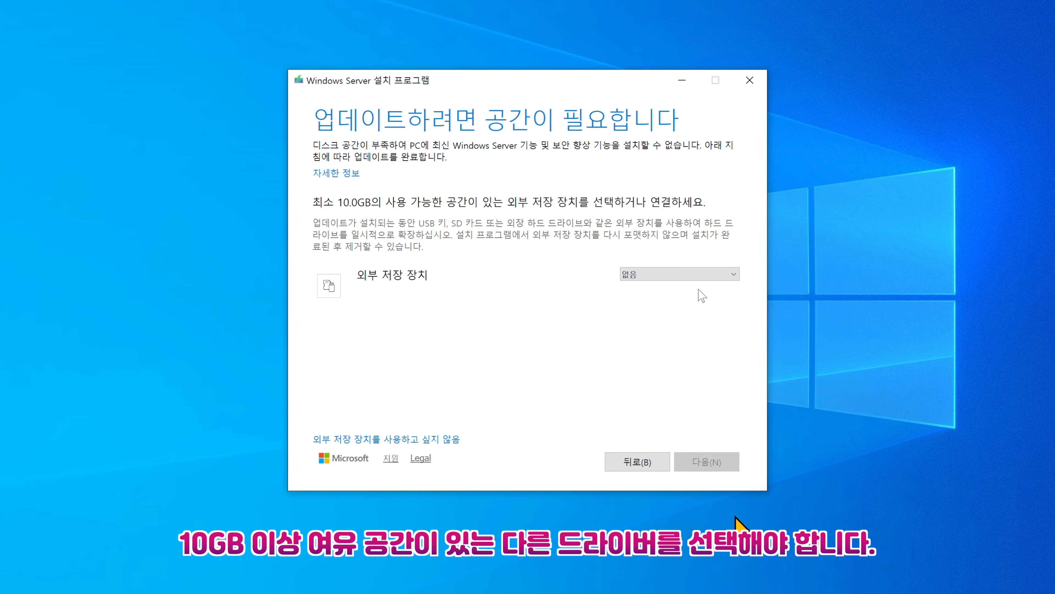
click(696, 274)
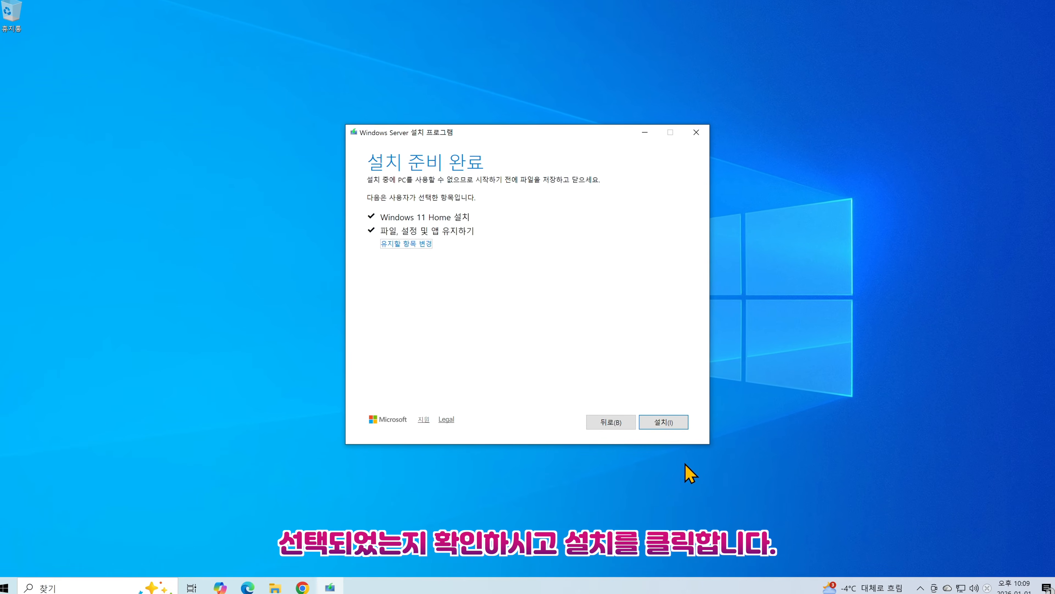
click(667, 427)
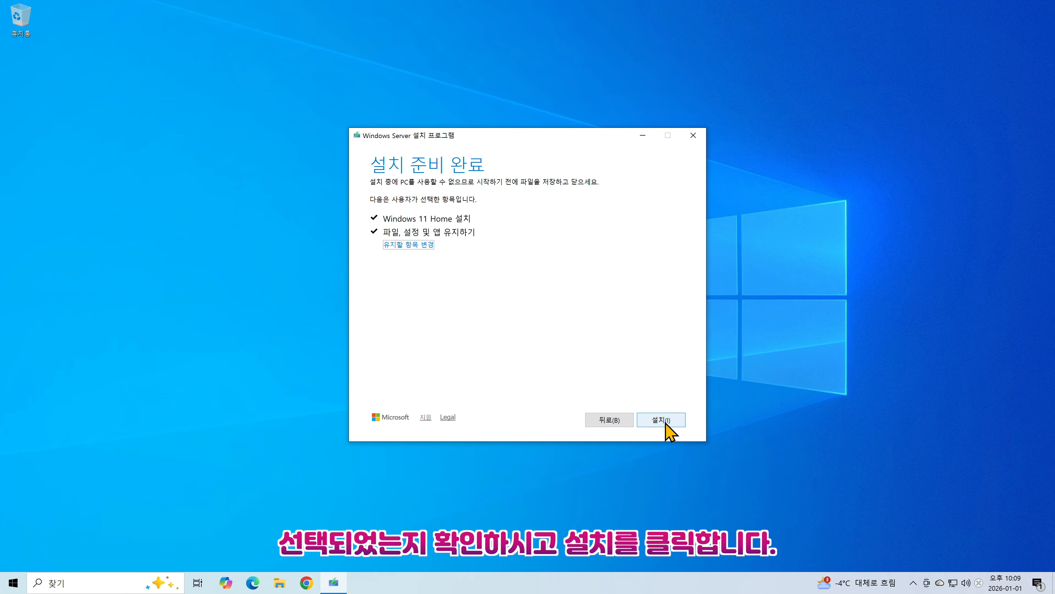
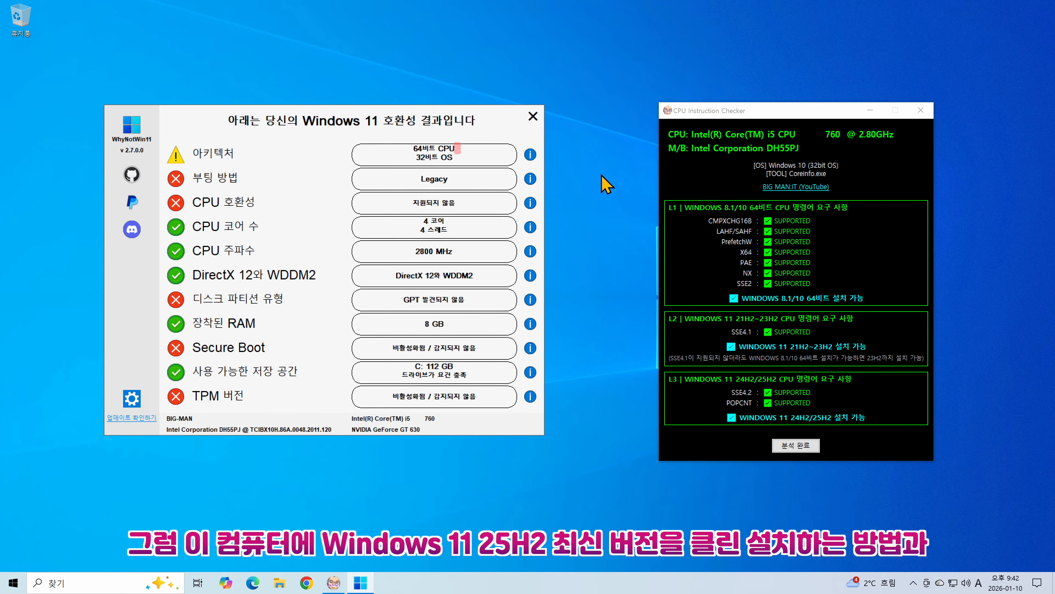
Close both compatibility checker windows and open Microsoft's "Windows 11 다운로드" page from a Google search for "windows 11 download" in Chrome
click(533, 117)
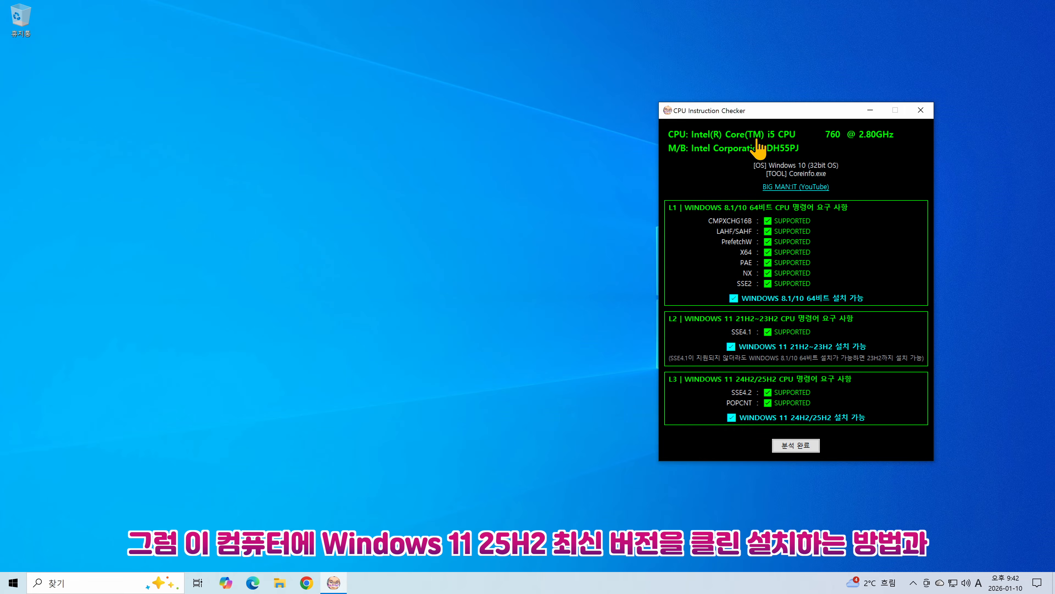
click(921, 110)
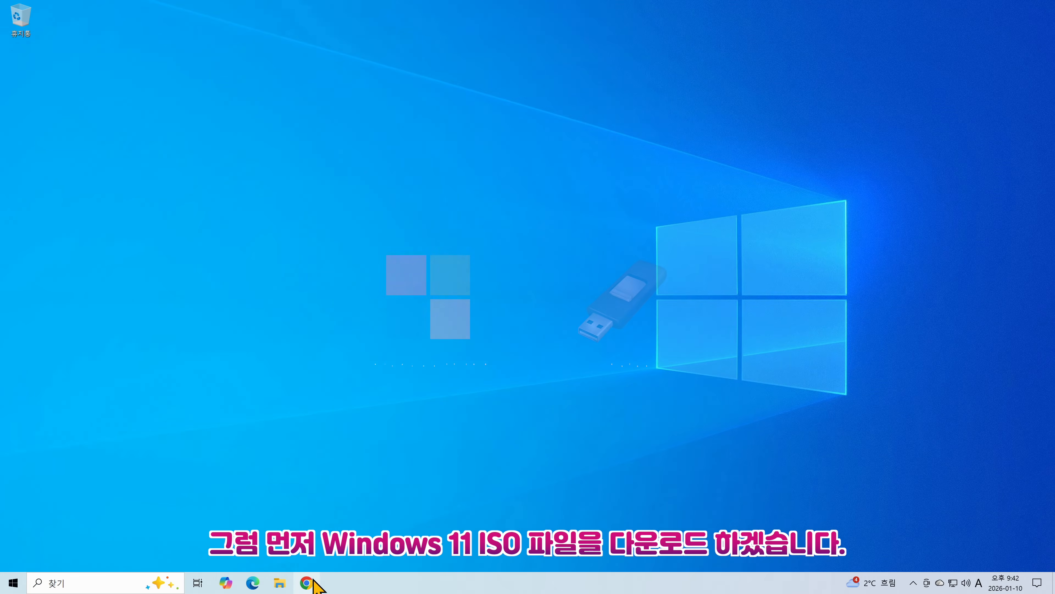
click(310, 582)
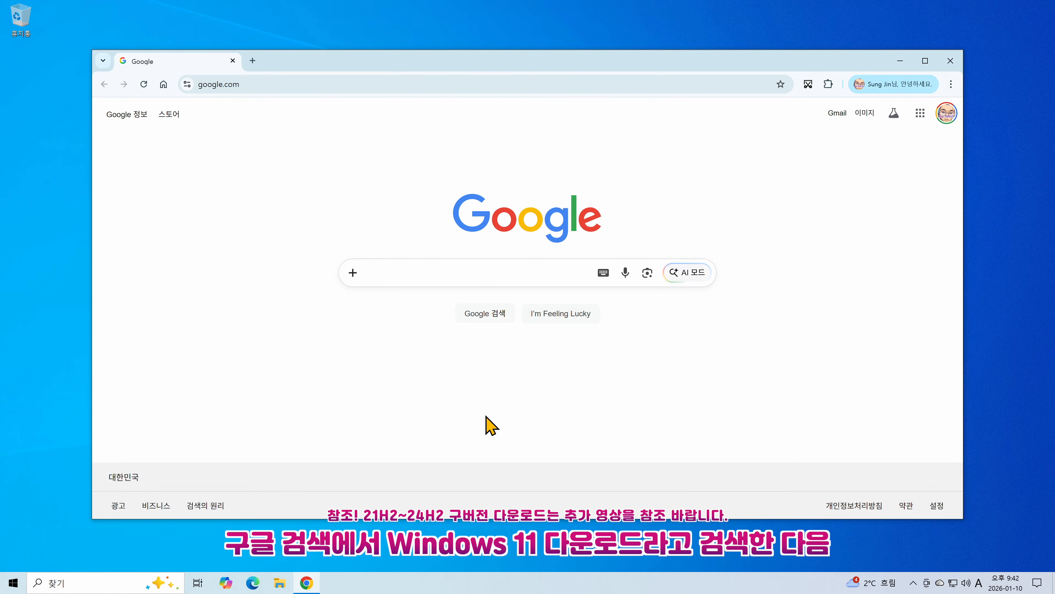
text(windows 11 download)
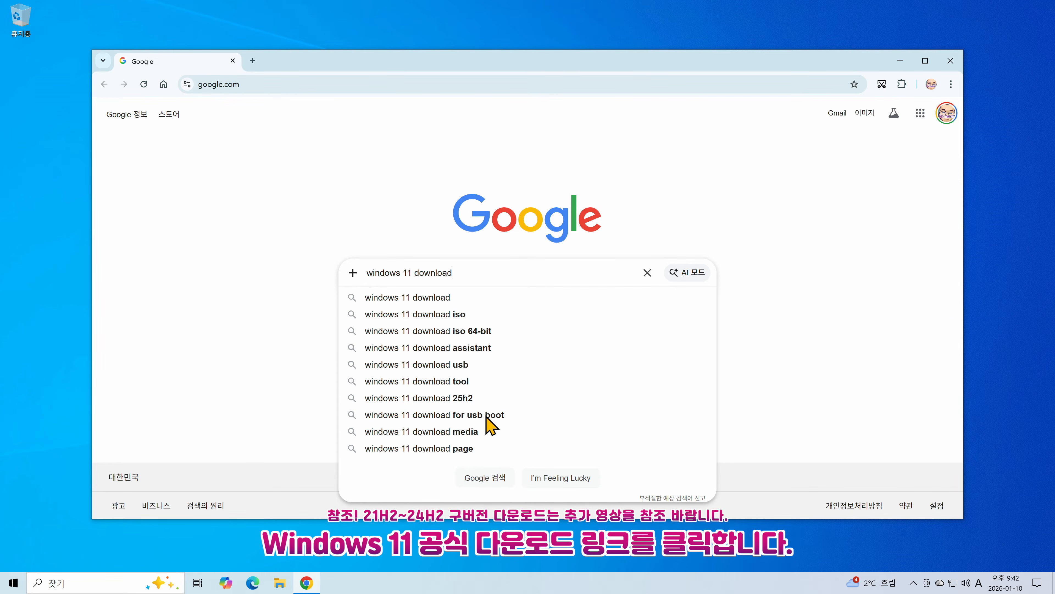
key(Return)
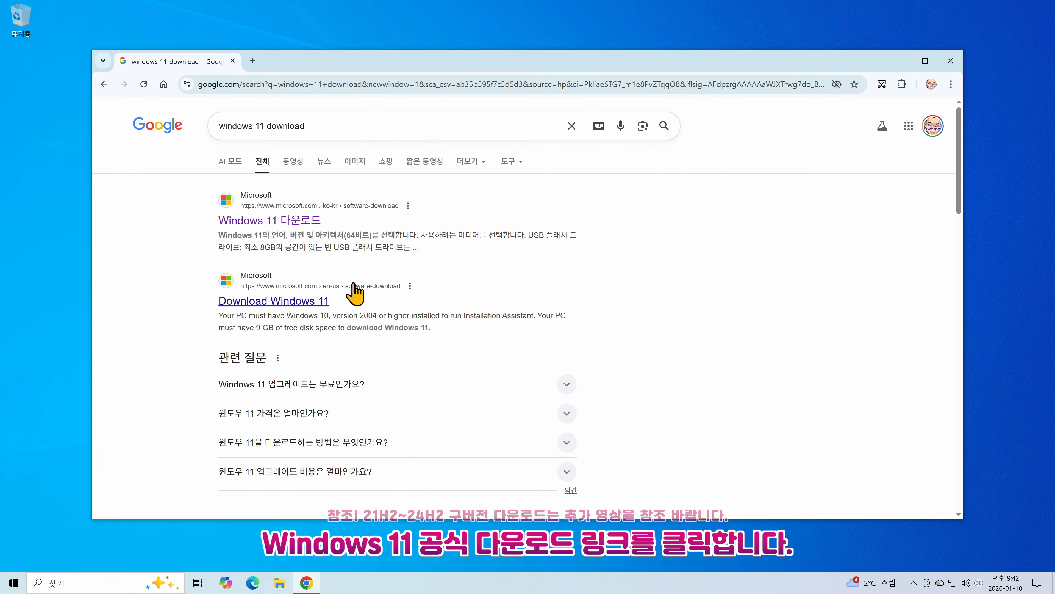
click(298, 224)
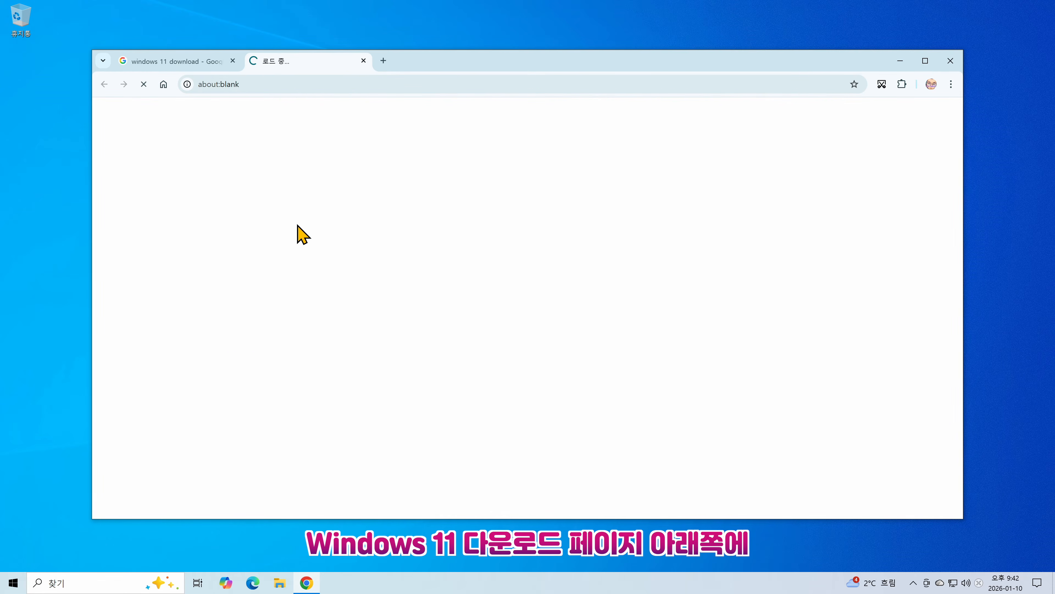
In the x64 disk image section, select "Windows 11(x64 디바이스용 다중 버전 ISO)" and request the download
scroll(637, 322, down, 10)
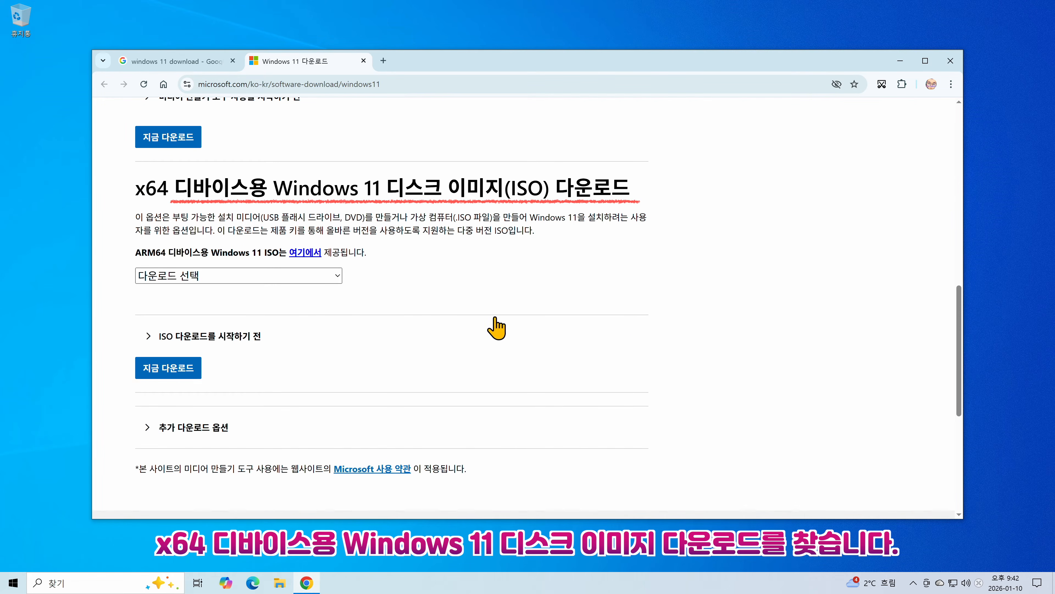
click(326, 275)
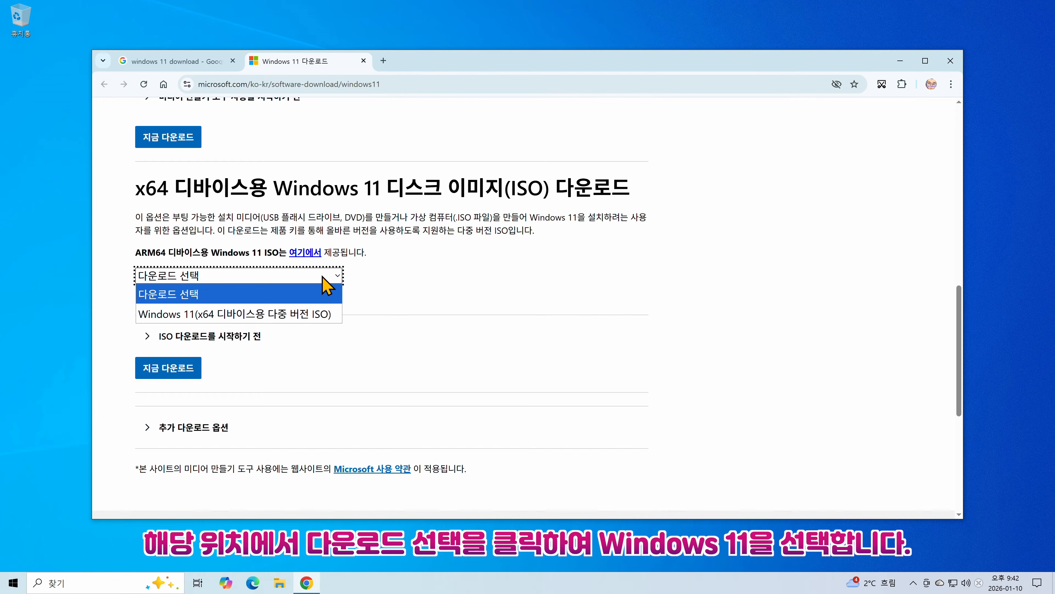
click(209, 313)
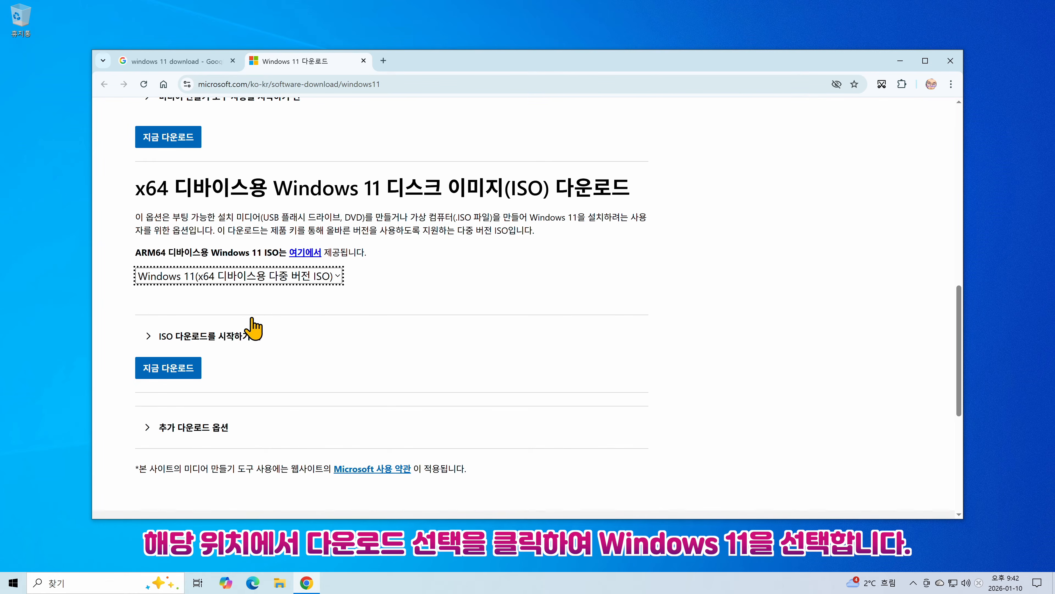
click(183, 370)
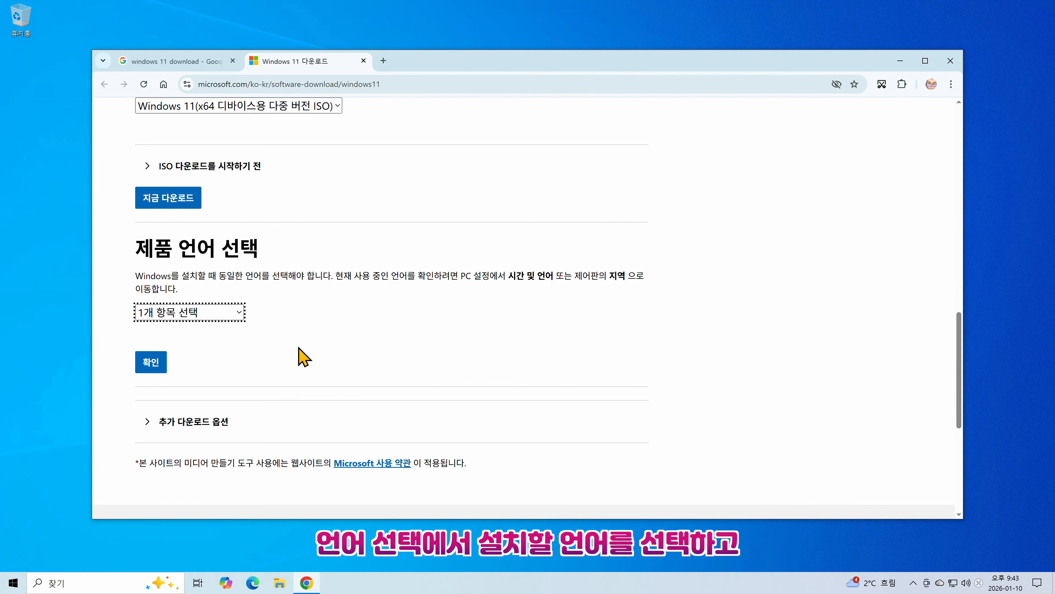
Choose 한국어 as the product language, confirm it and start the 64-bit Windows 11 ISO download
click(238, 312)
scroll(232, 283, down, 6)
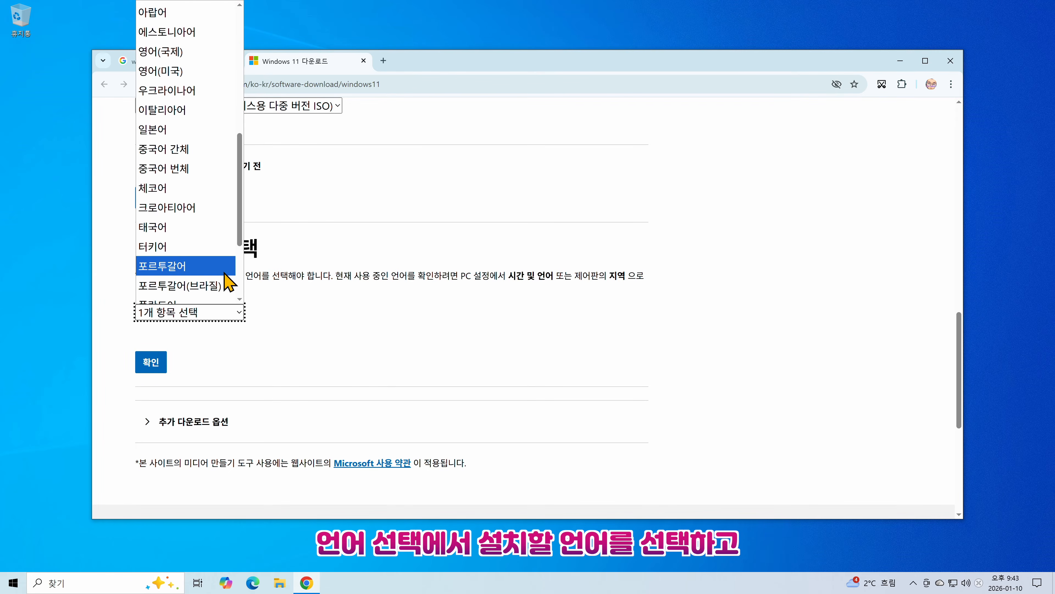
scroll(227, 282, down, 3)
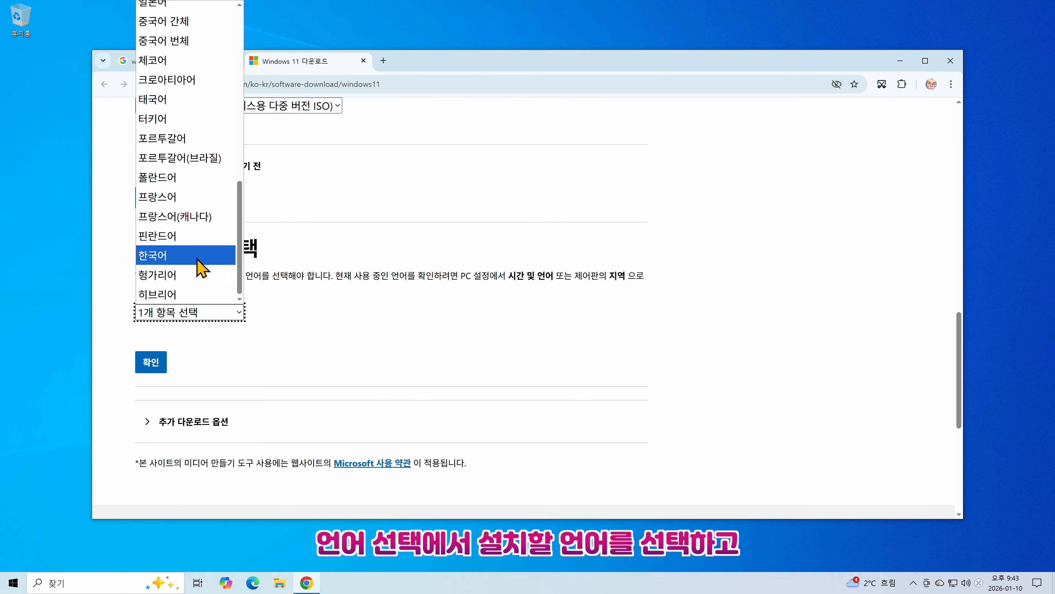
click(197, 259)
click(151, 362)
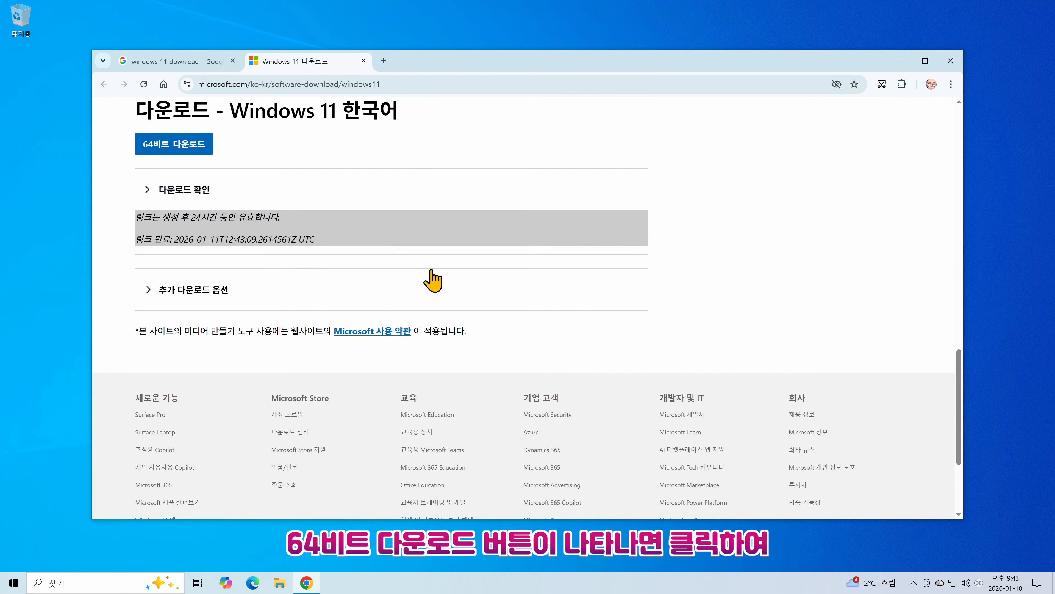
click(197, 149)
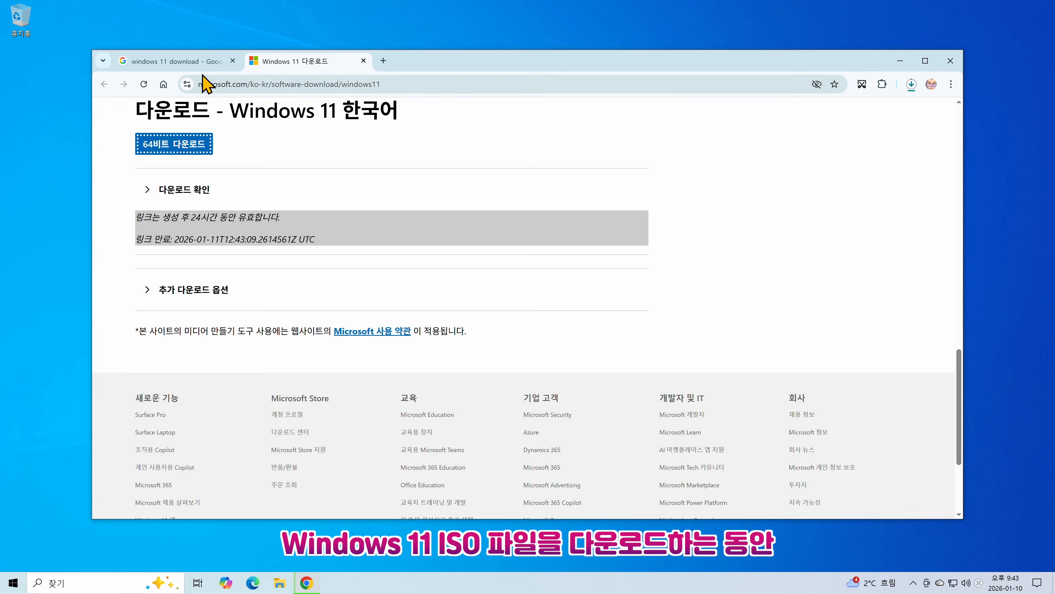
Search Google for "rufus" from the existing search tab and download rufus-4.11_x86.exe from the official Rufus site
click(201, 62)
drag(318, 125, 213, 126)
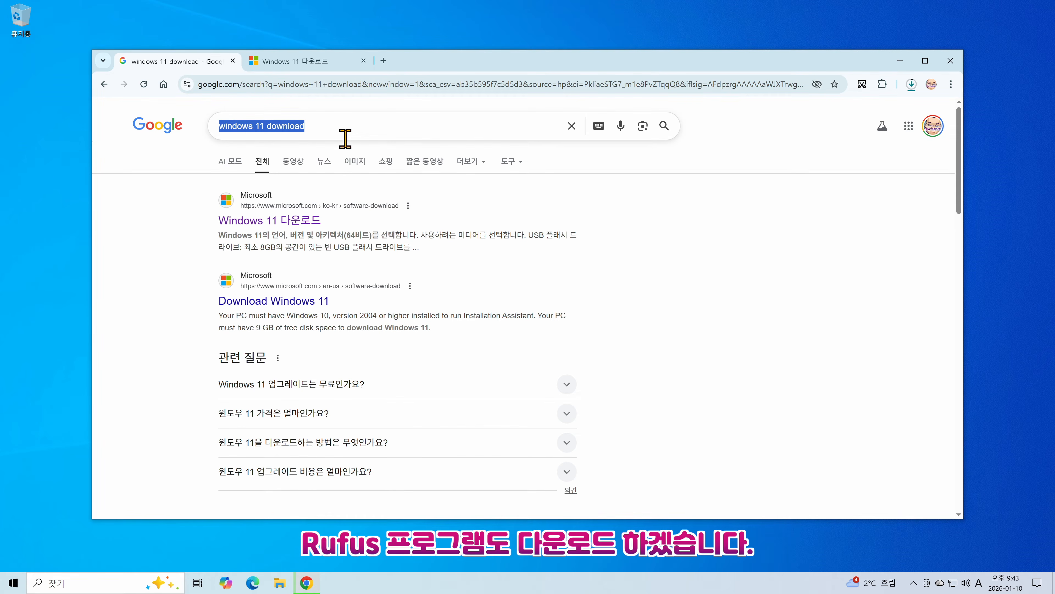
text(rufus)
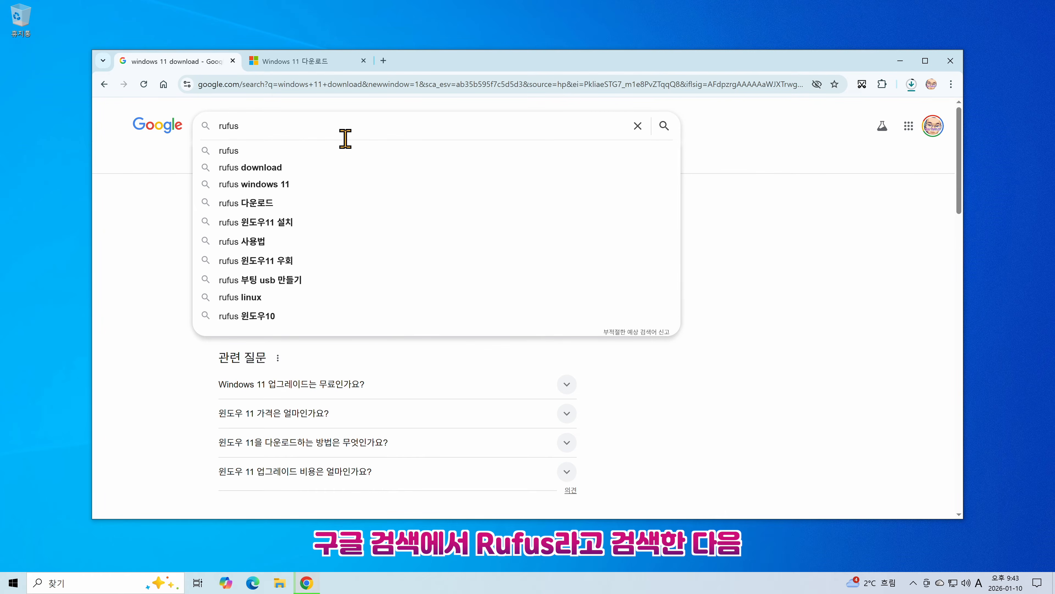
key(Return)
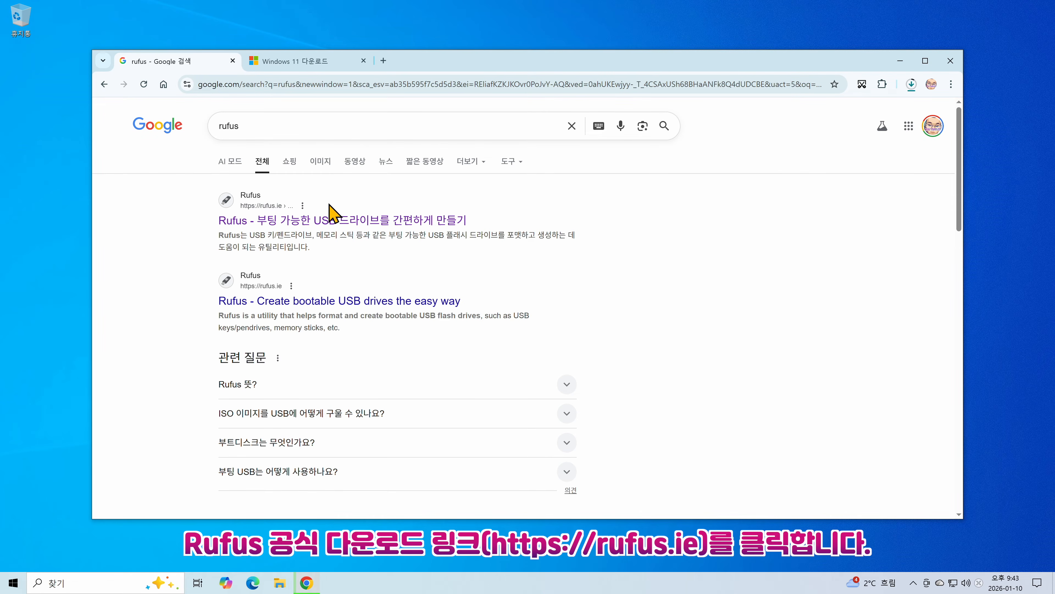
click(332, 219)
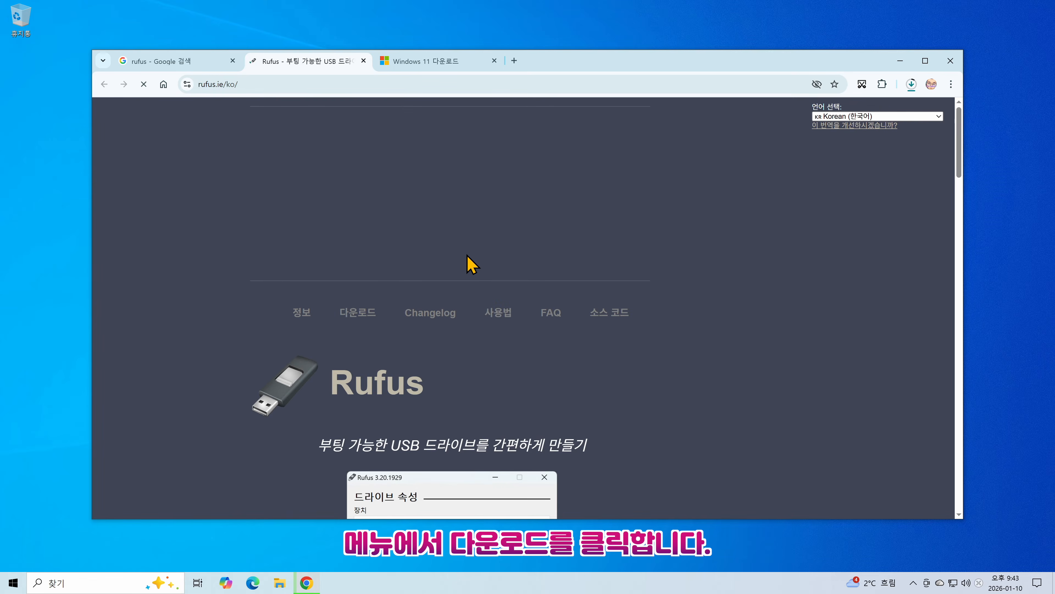
click(358, 313)
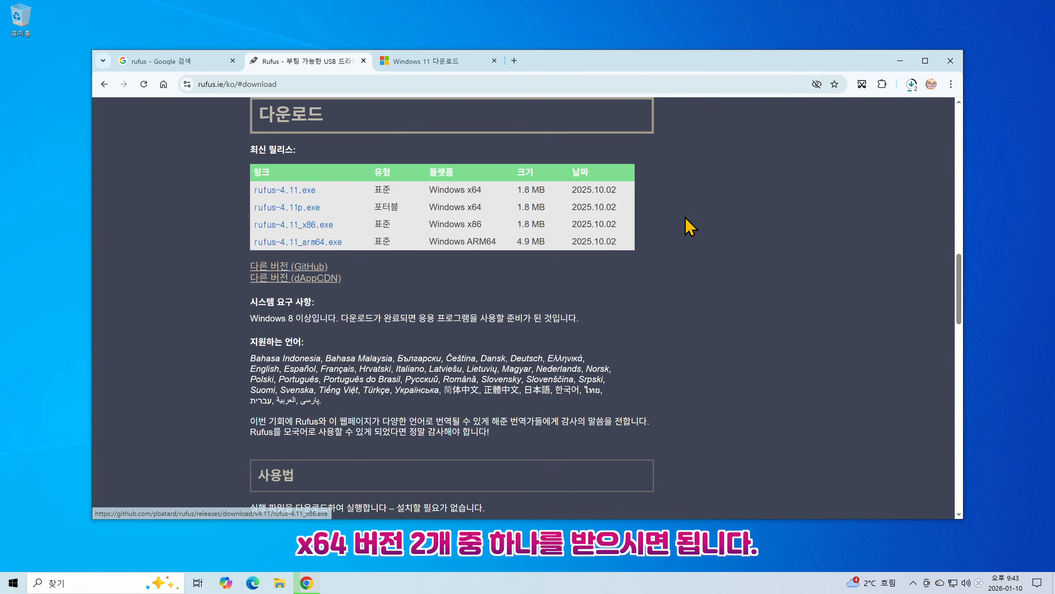
Check the recent downloads for the Windows 11 ISO and Rufus, and close Chrome
click(912, 84)
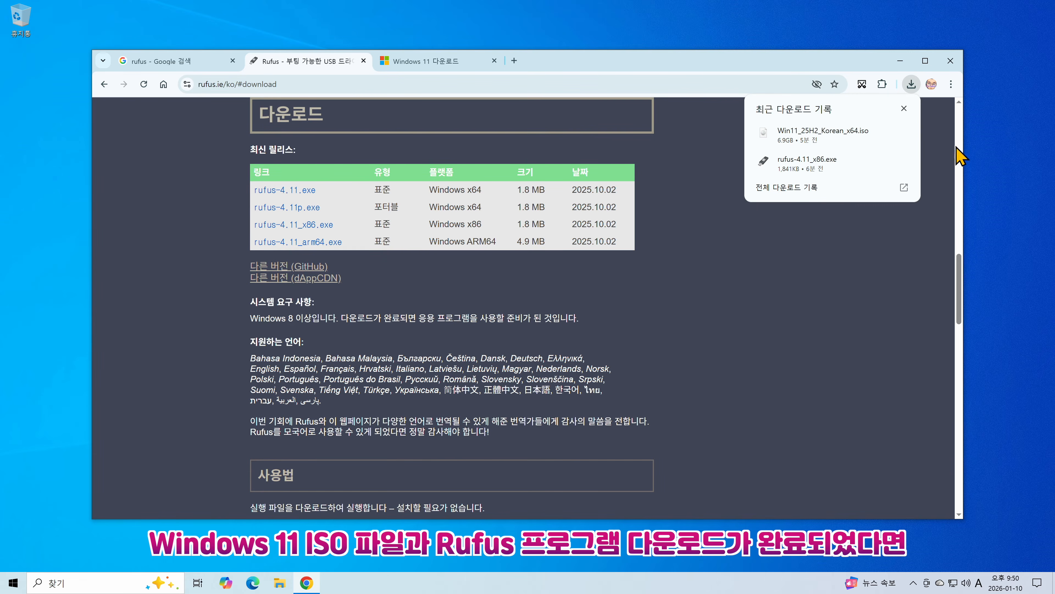
click(951, 62)
click(951, 62)
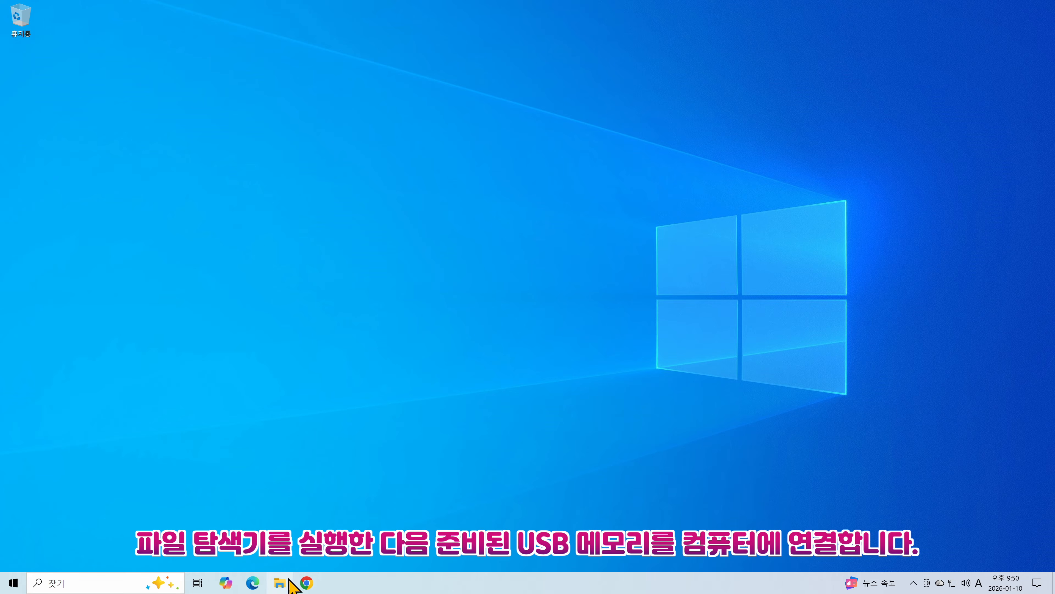
Check USB 메모리 (D:) in File Explorer, run rufus-4.11_x86 from the Downloads folder with device changes allowed, and close File Explorer
click(281, 583)
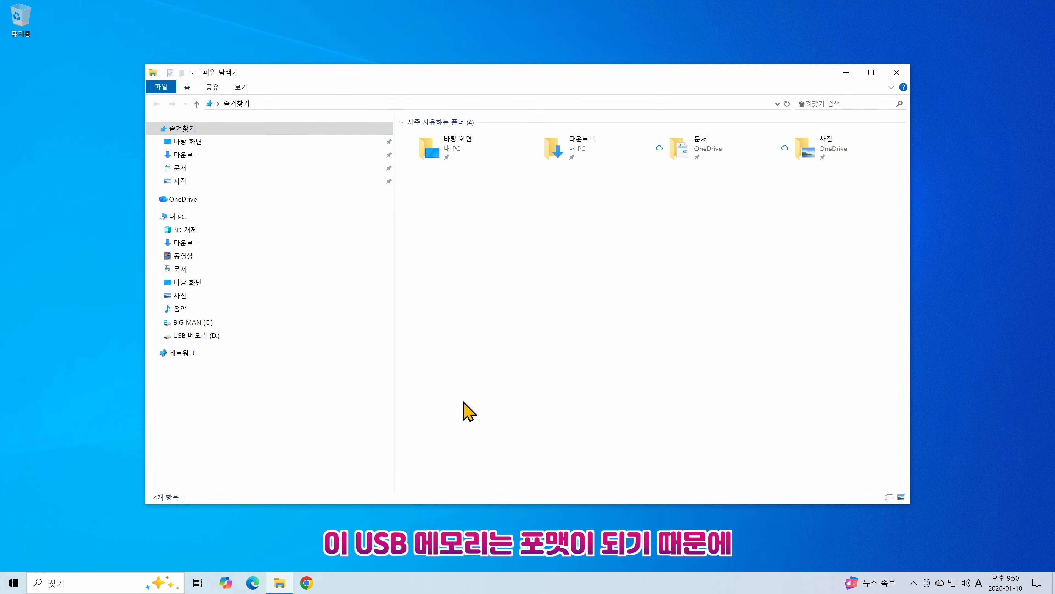
click(294, 340)
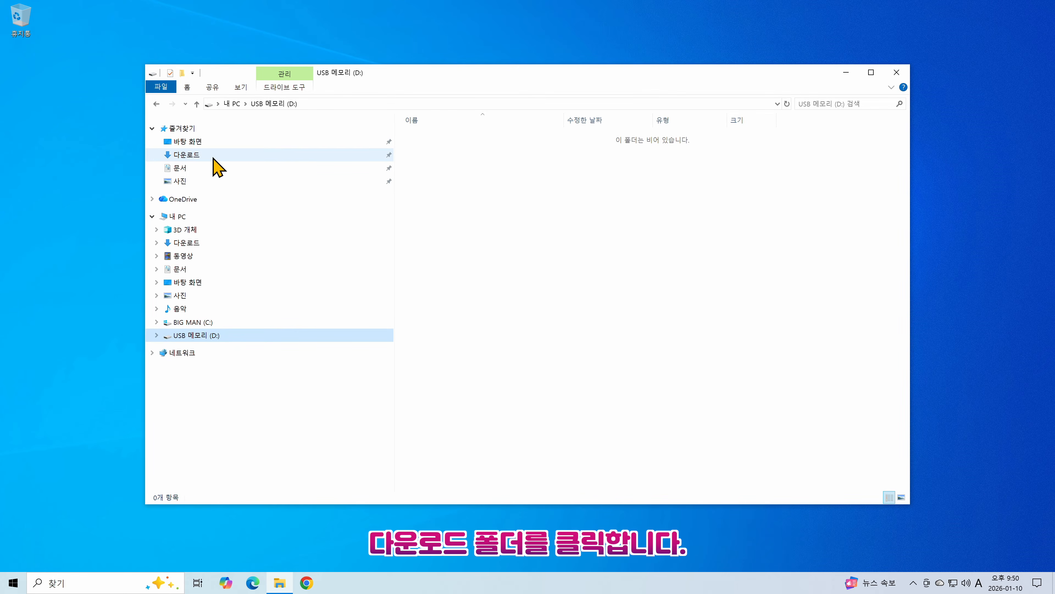
click(214, 166)
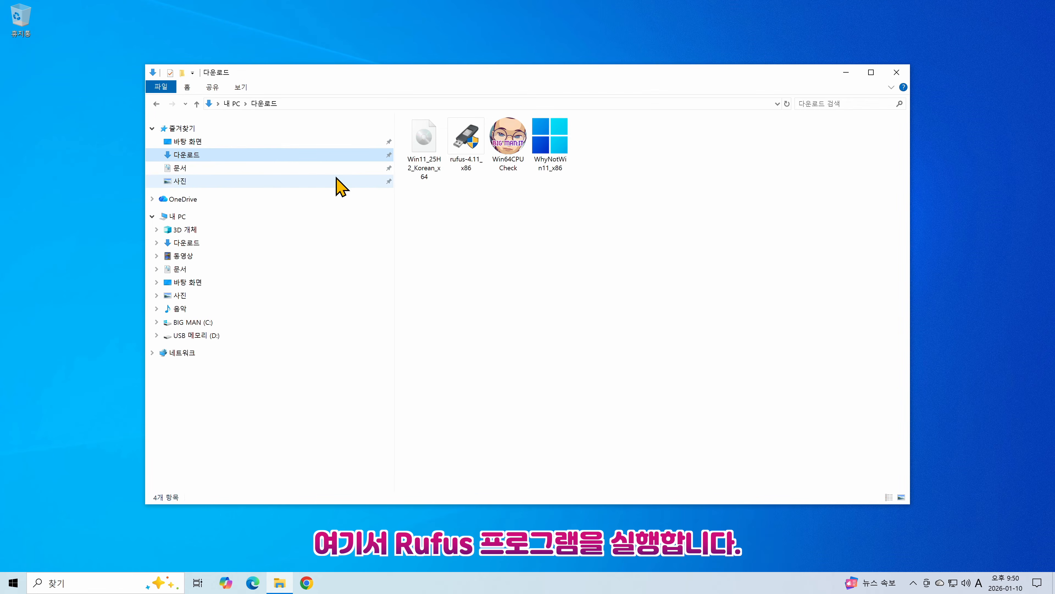
click(465, 153)
double_click(465, 153)
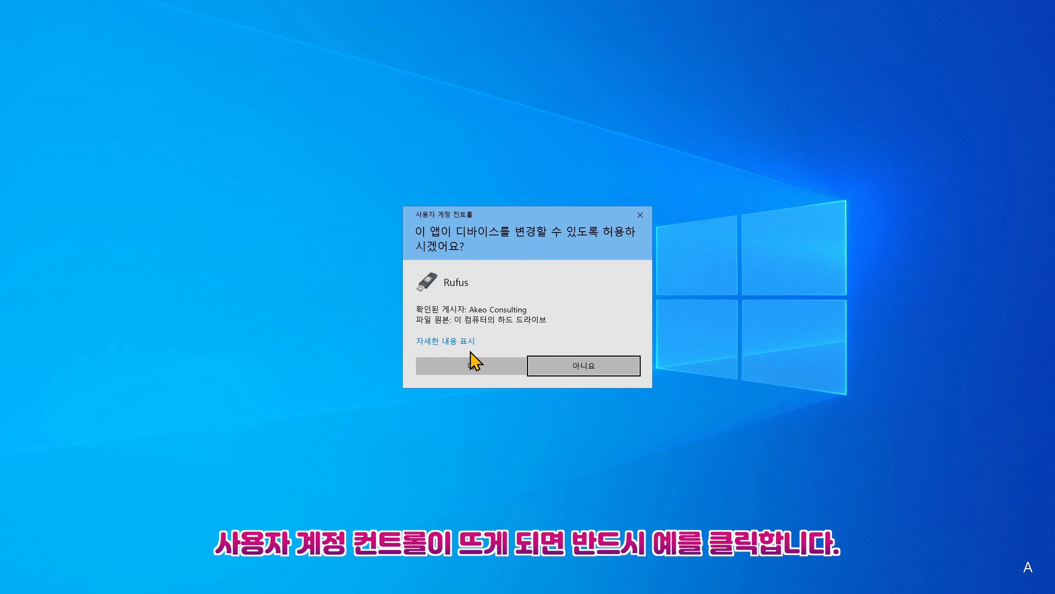
click(469, 365)
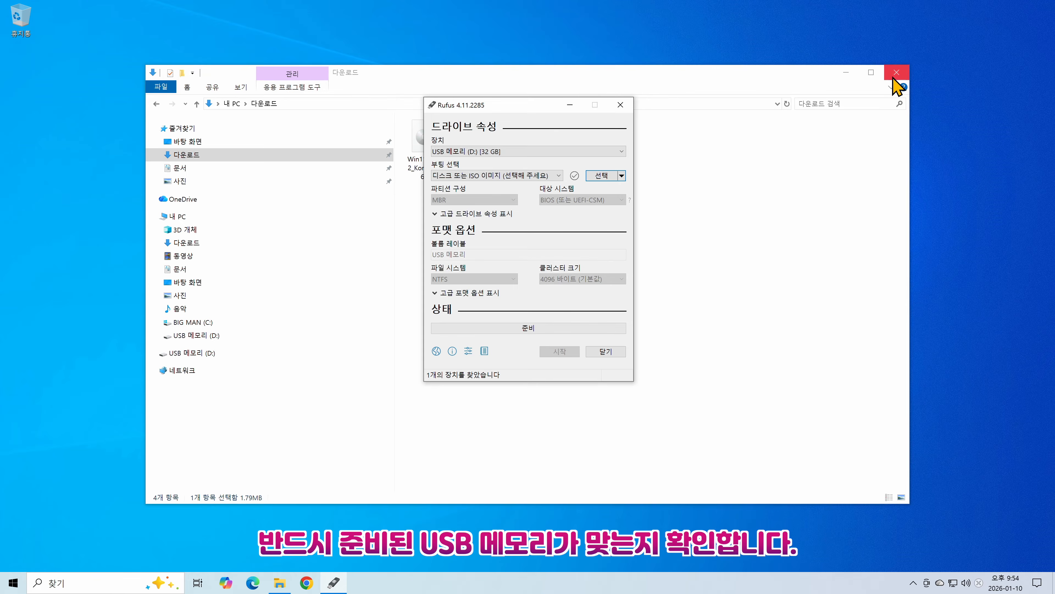
click(929, 68)
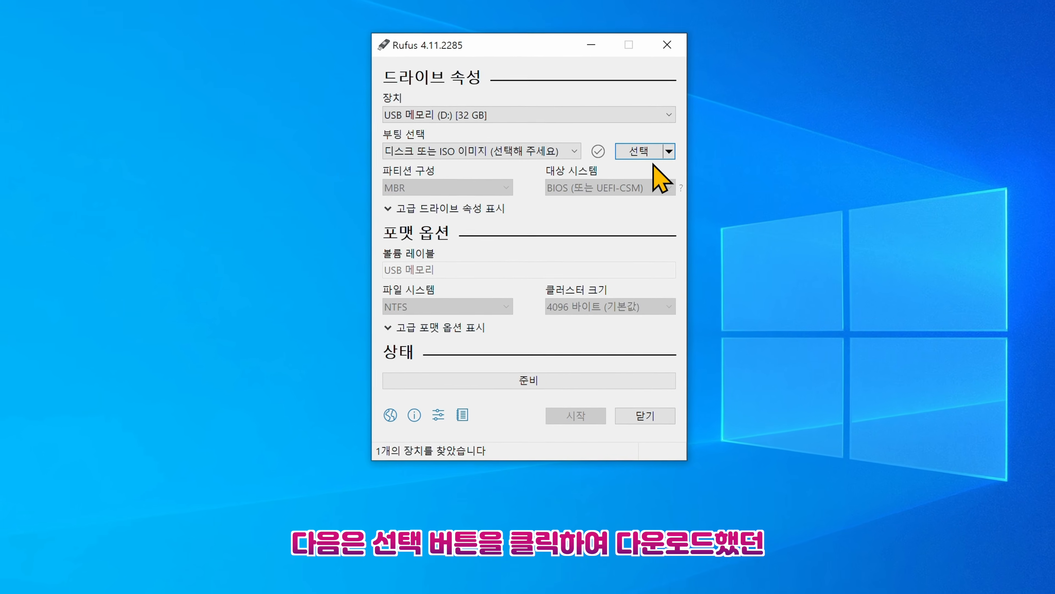
Load Win11_25H2_Korean_x64.iso as the boot image in Rufus and switch to dual BIOS/UEFI mode with the MBR partition scheme
click(608, 174)
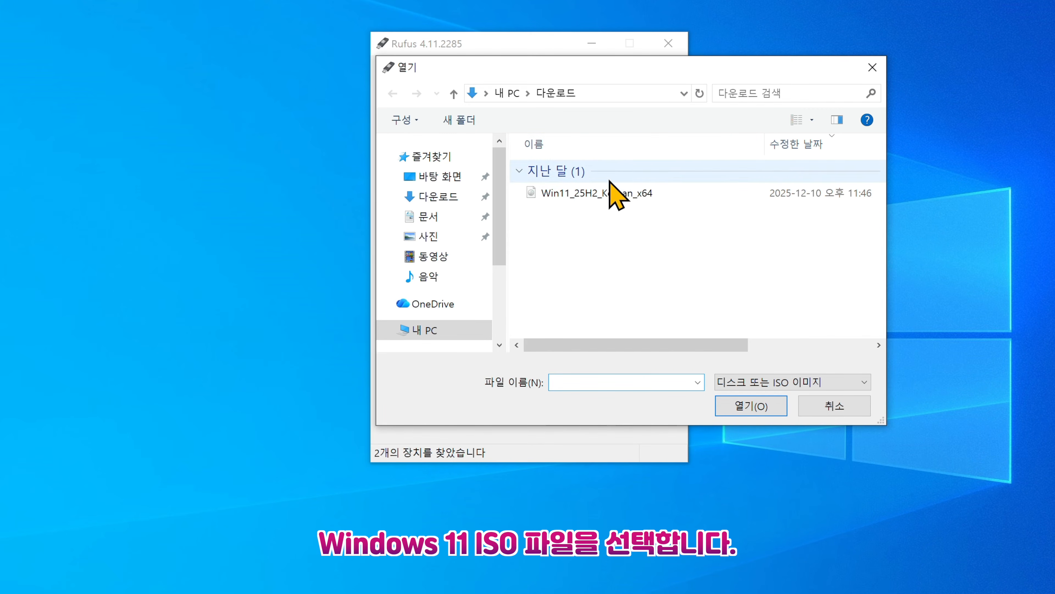
click(588, 194)
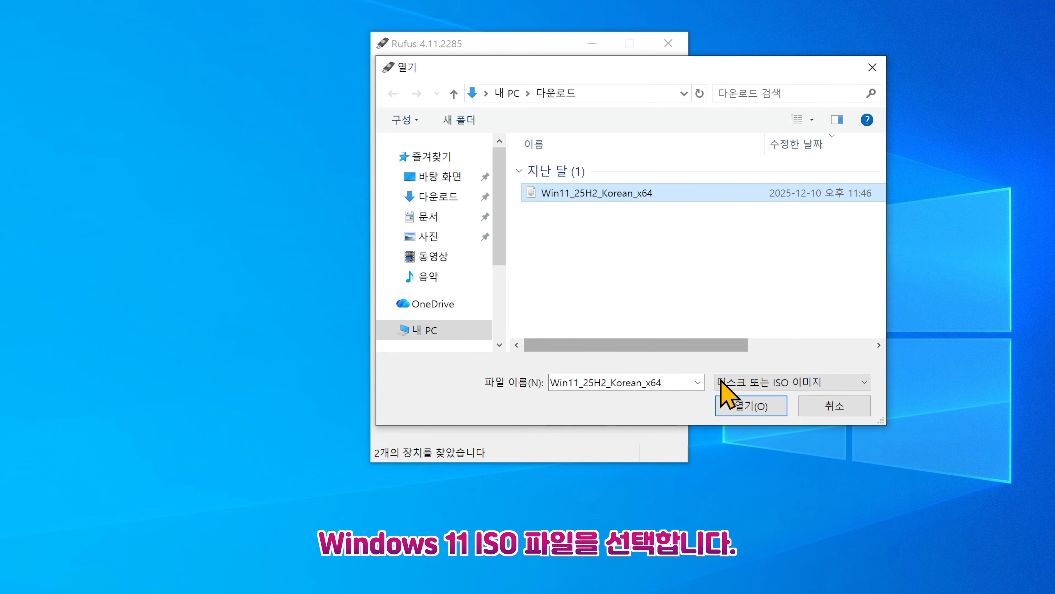
click(740, 407)
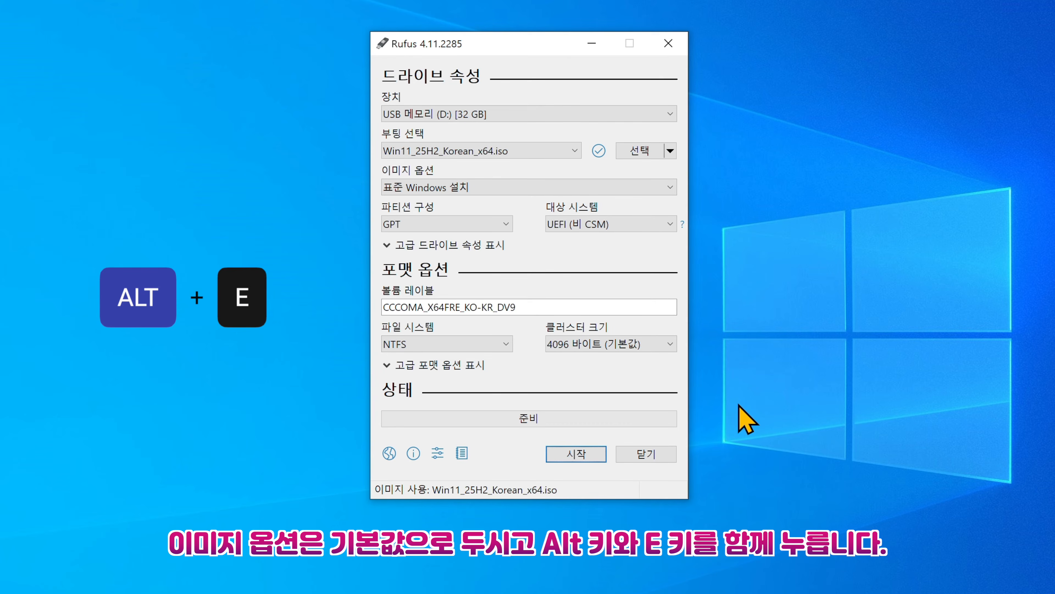
key(alt+e)
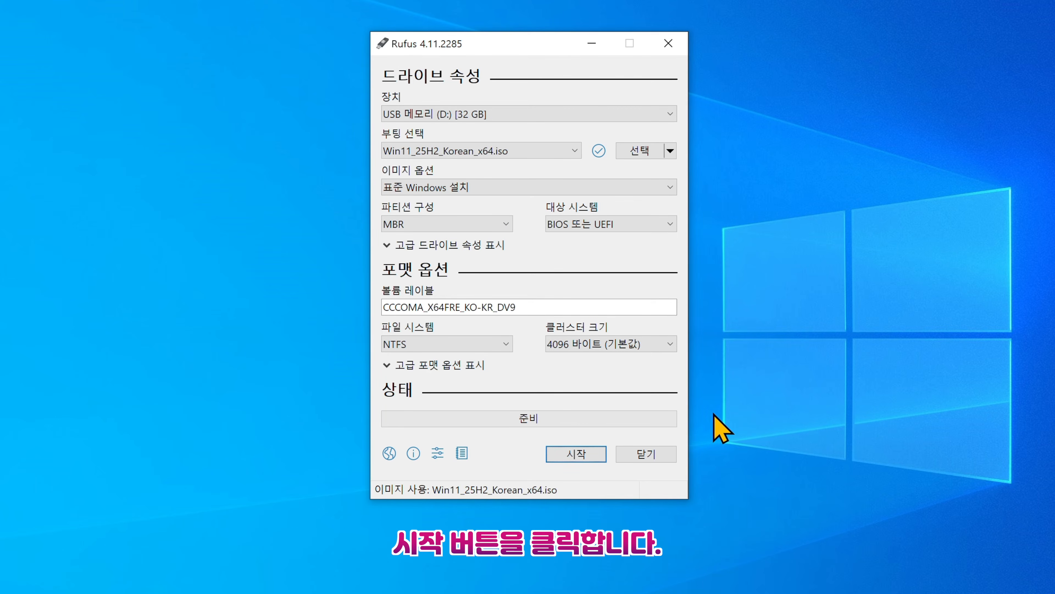
Start writing the USB drive with the RAM, Secure Boot, TPM 2.0 and online Microsoft account requirements removed, accepting the data erasure
click(581, 456)
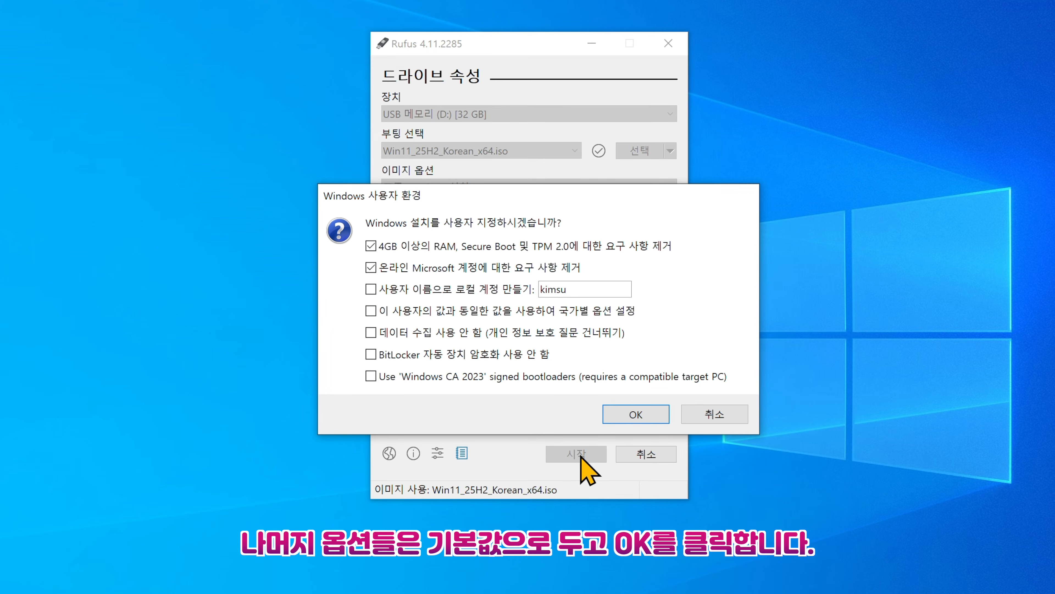
click(625, 417)
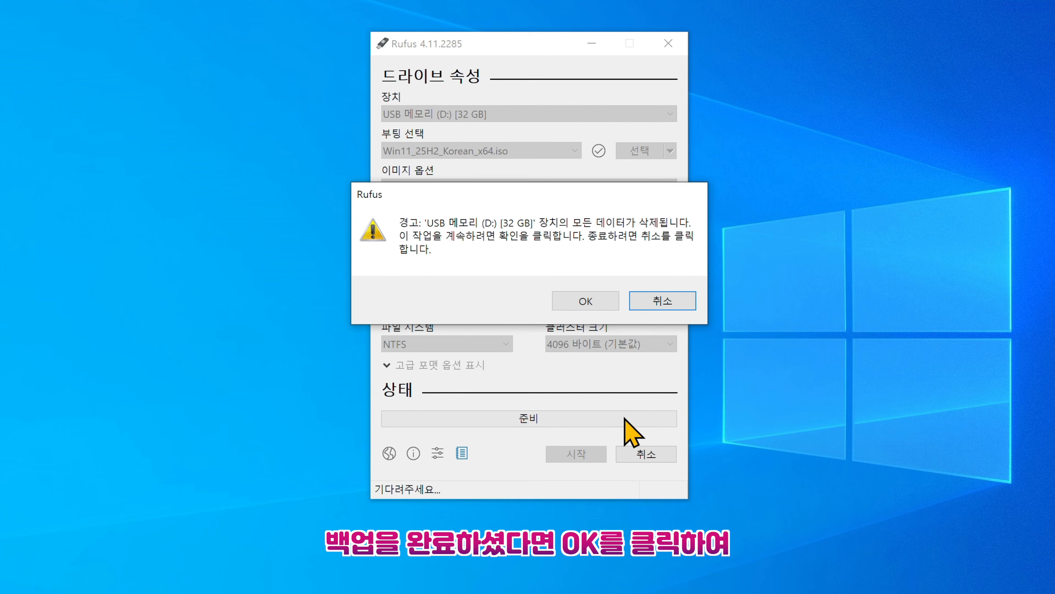
click(590, 306)
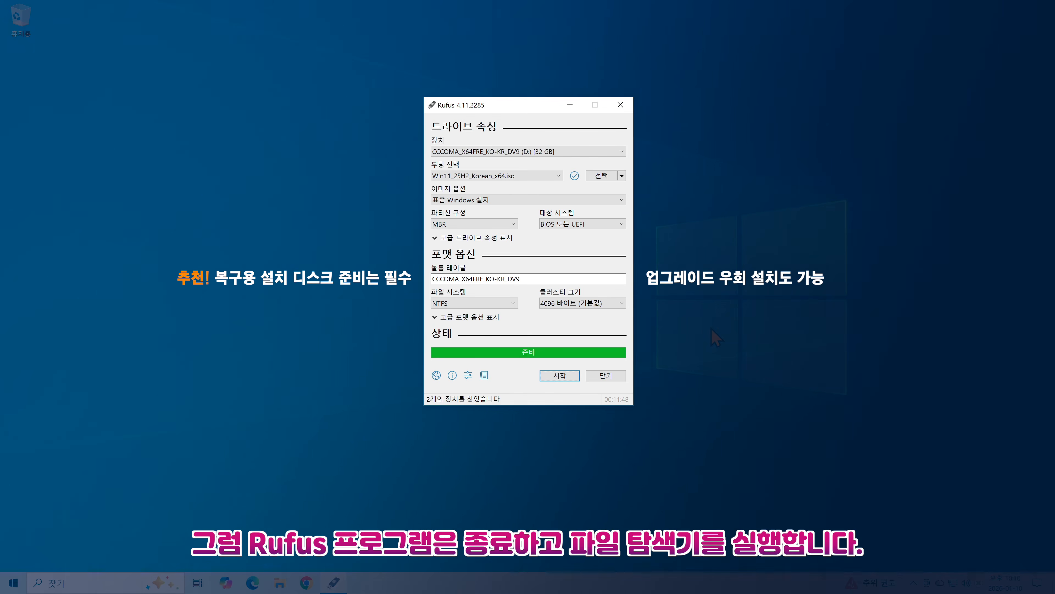
Close Rufus and rename the C: drive to Windows Install in File Explorer, granting administrator permission
click(619, 382)
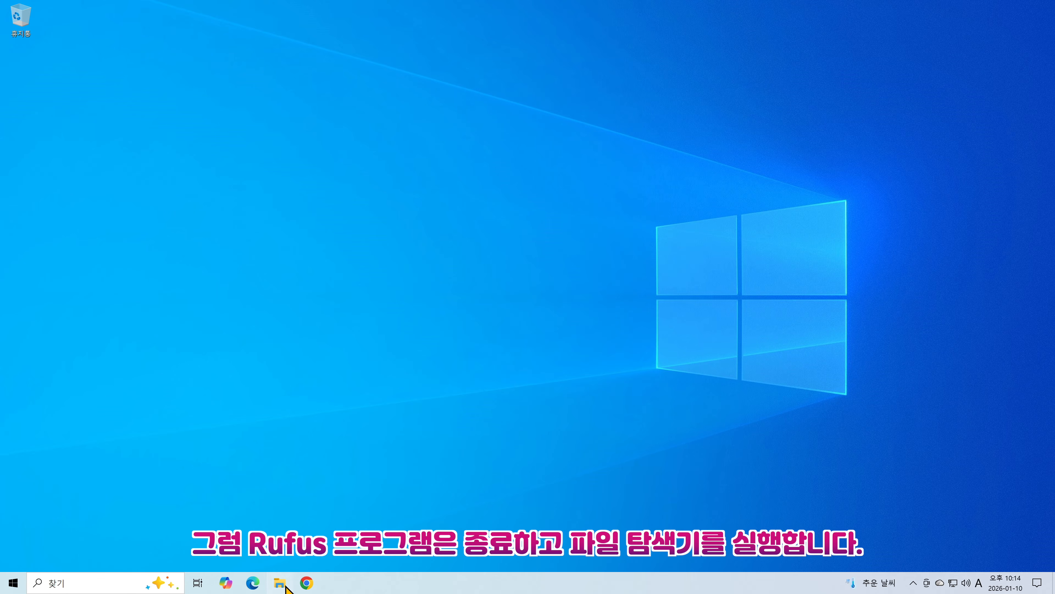
click(286, 586)
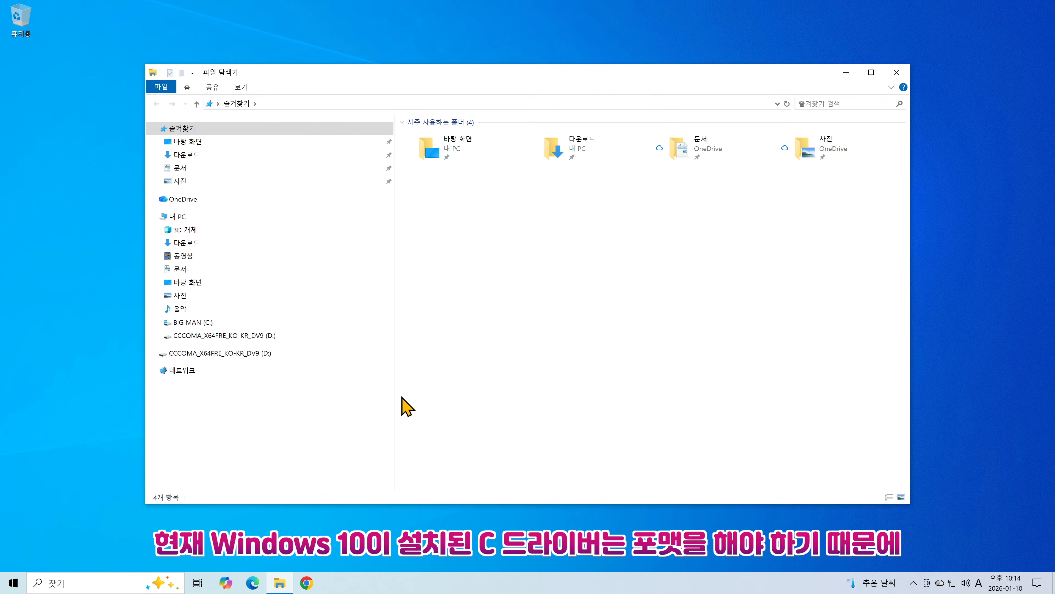
click(235, 325)
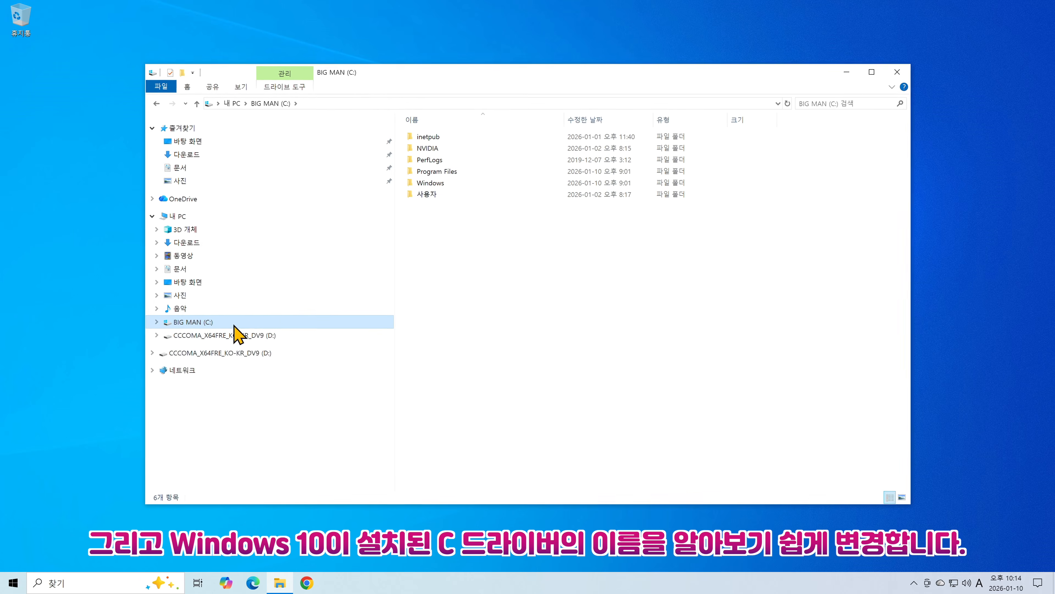
right_click(234, 326)
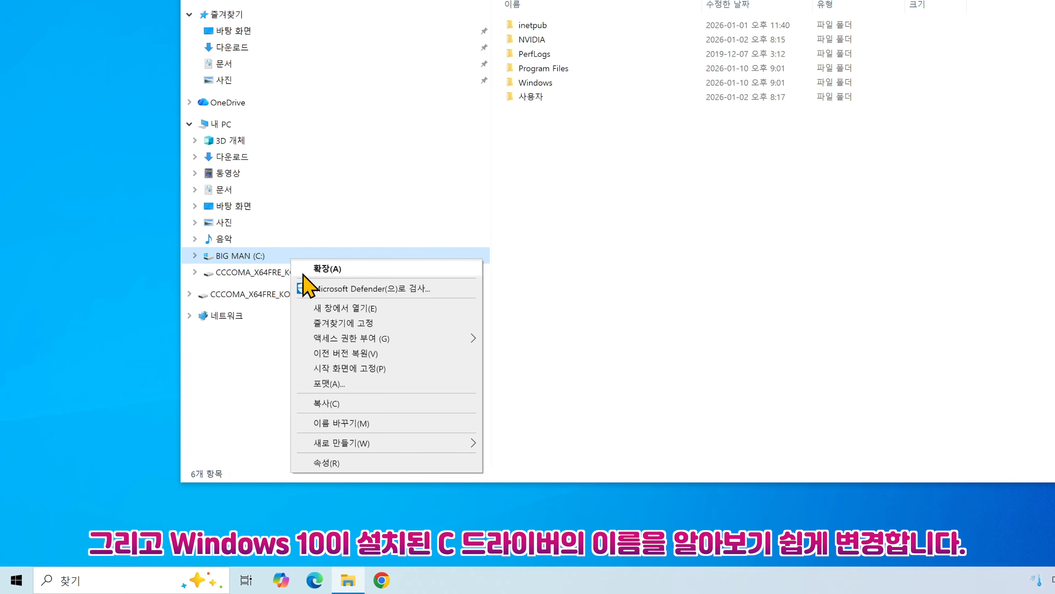
click(381, 424)
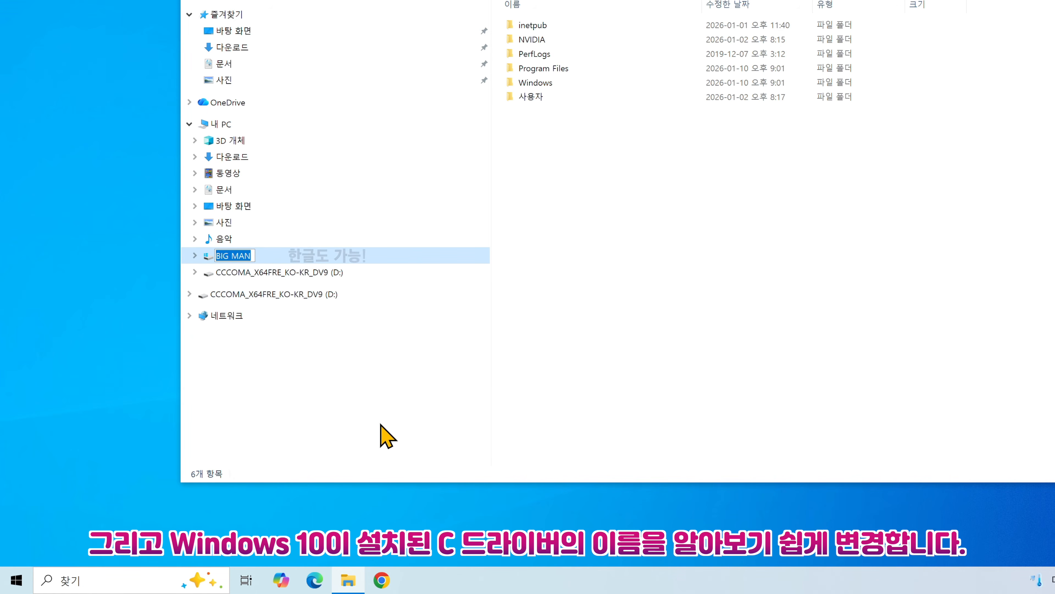
text(Windows Install)
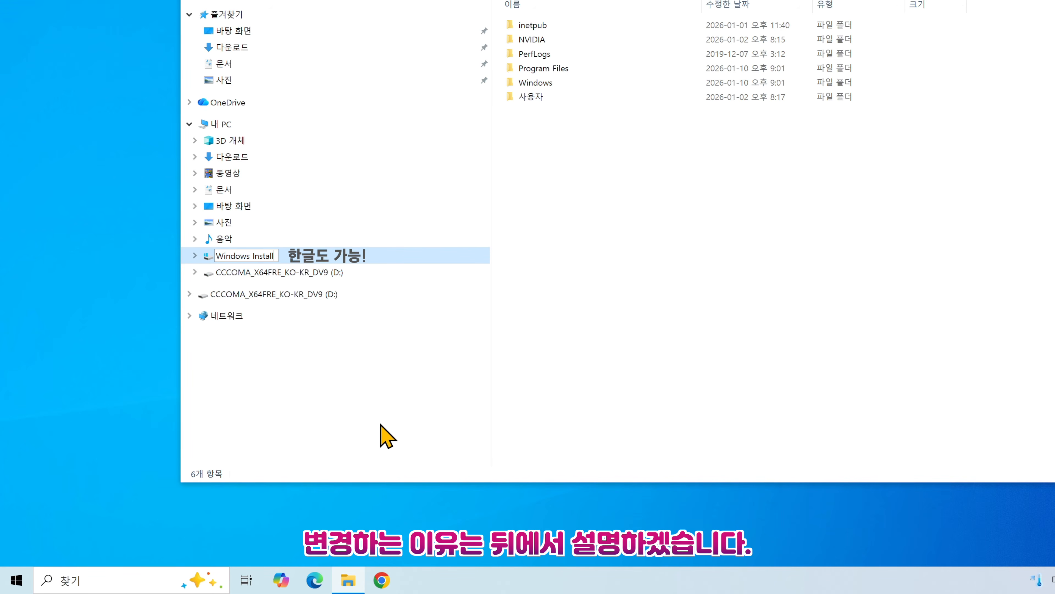
key(Return)
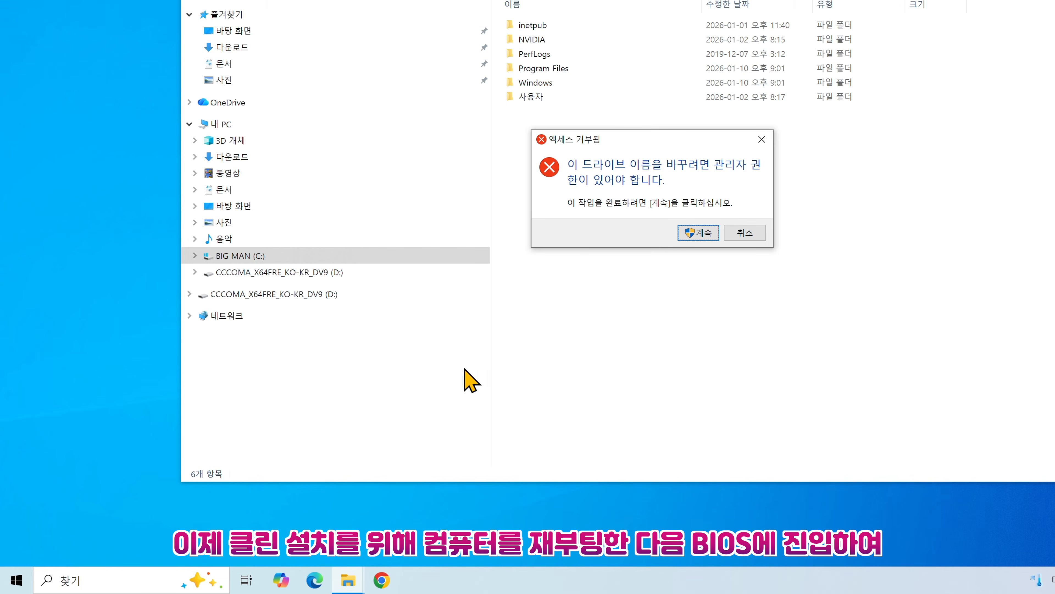
click(698, 233)
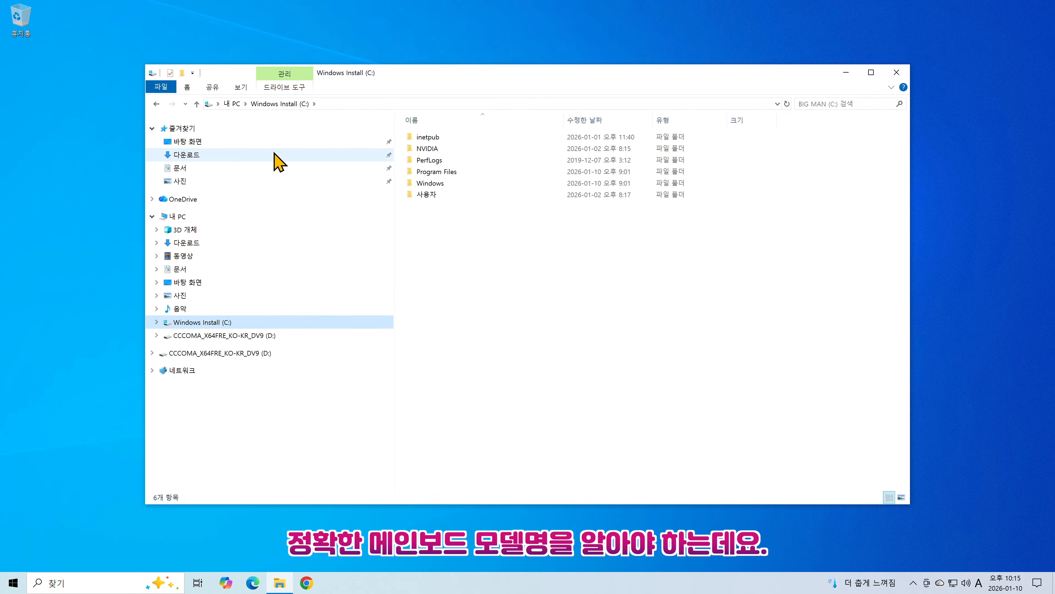
Run Win64CPUCheck from the Downloads folder and look up the boot menu key for the detected mainboard model
click(276, 160)
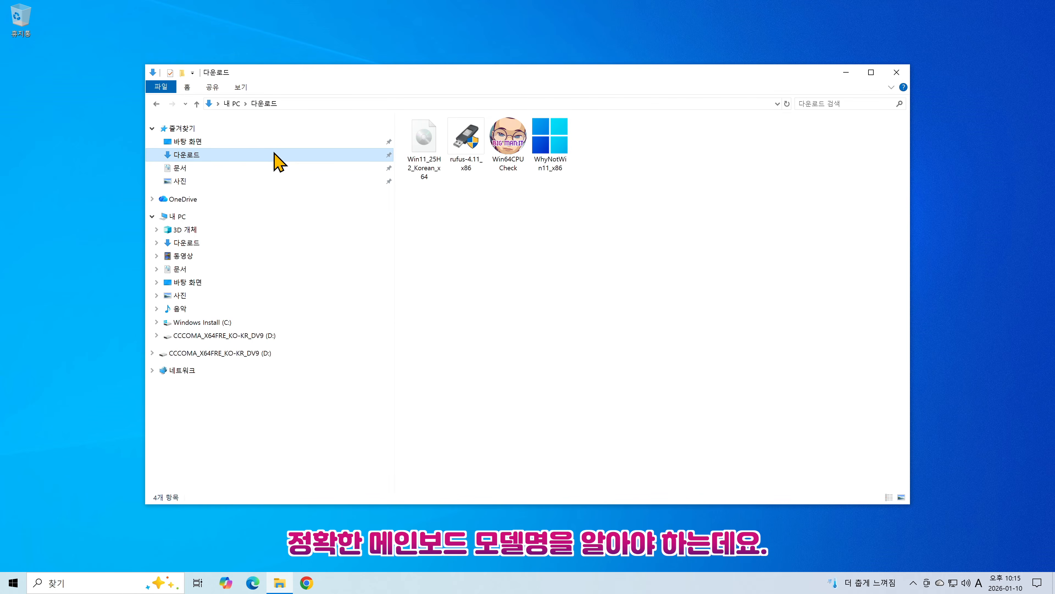
double_click(518, 140)
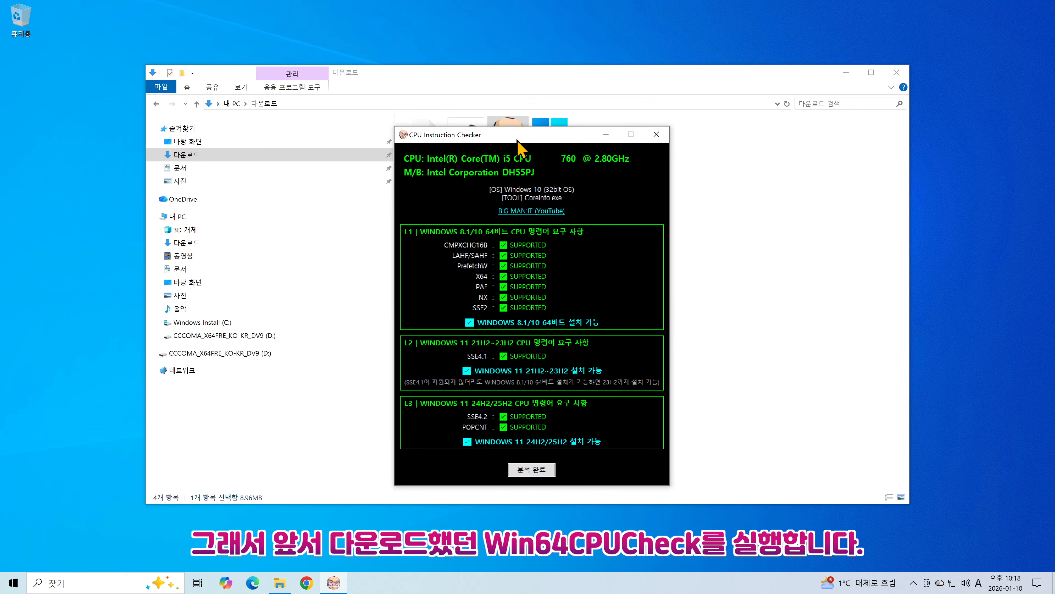
click(897, 73)
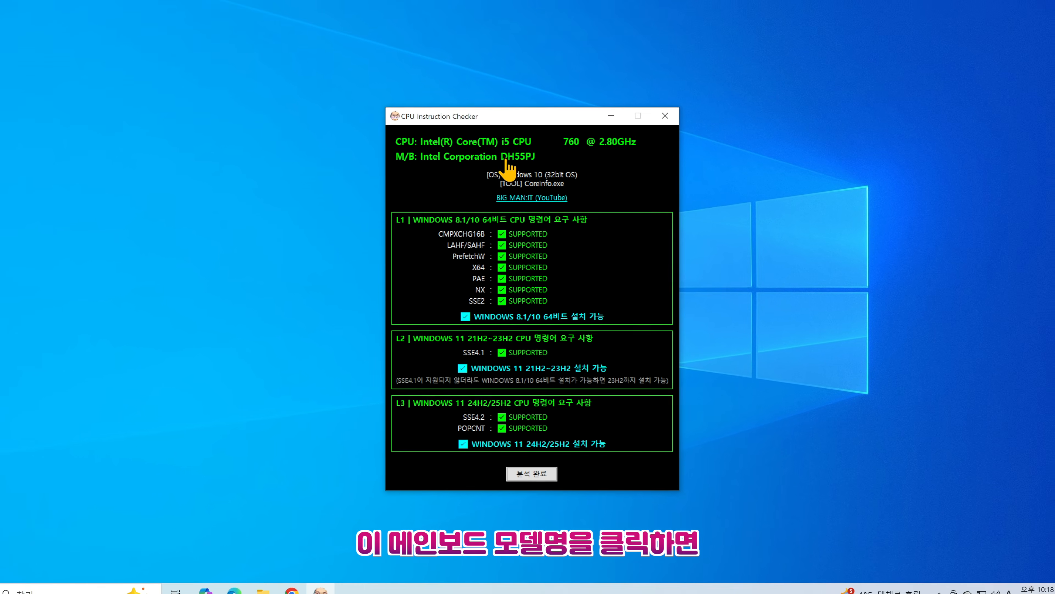
click(508, 157)
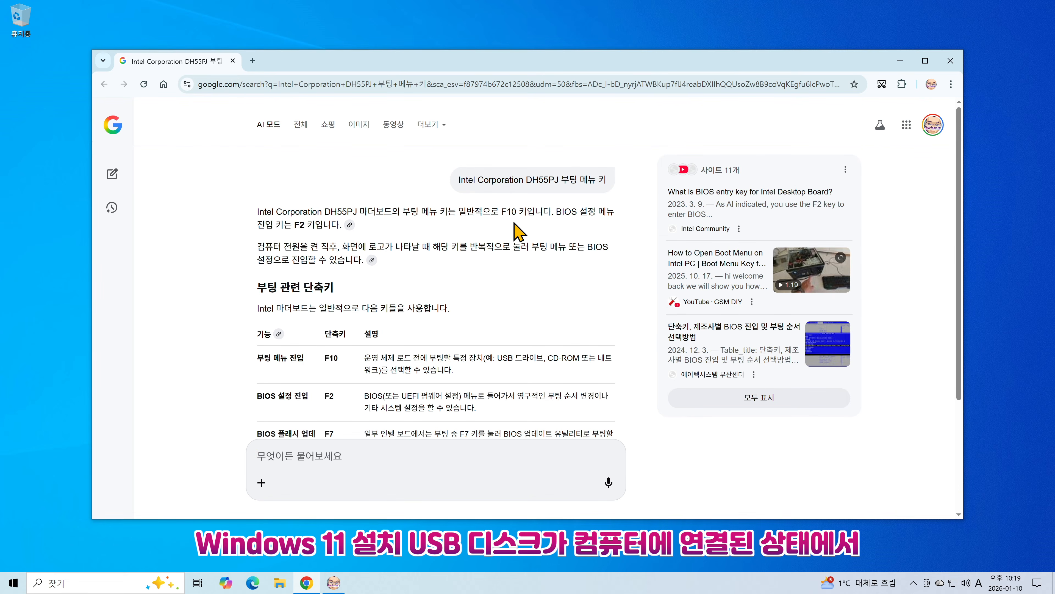
Restart the computer and boot from the USB device in the boot device selection
click(14, 584)
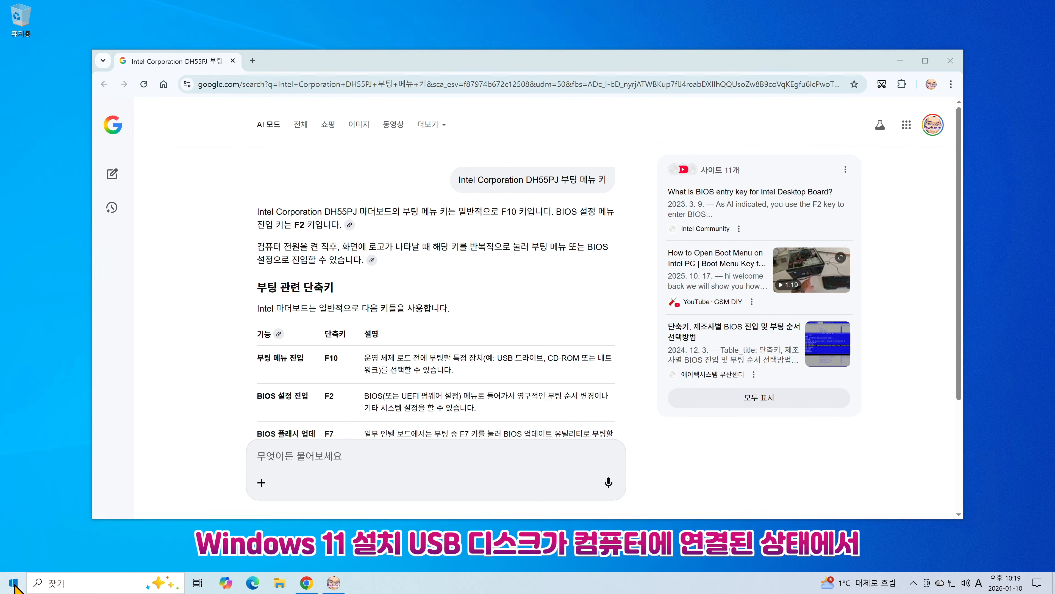
click(23, 558)
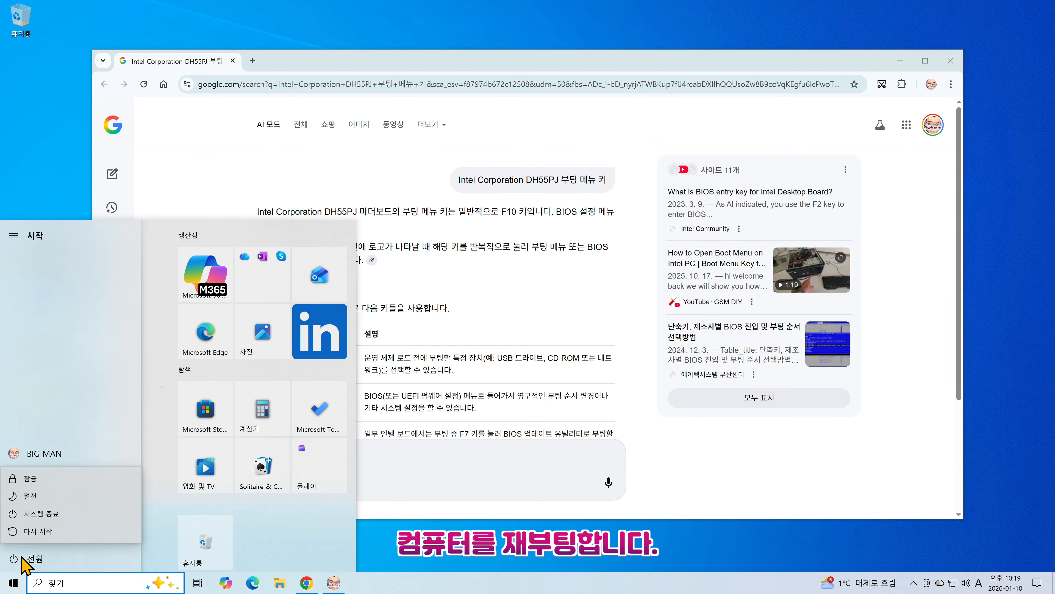
click(39, 532)
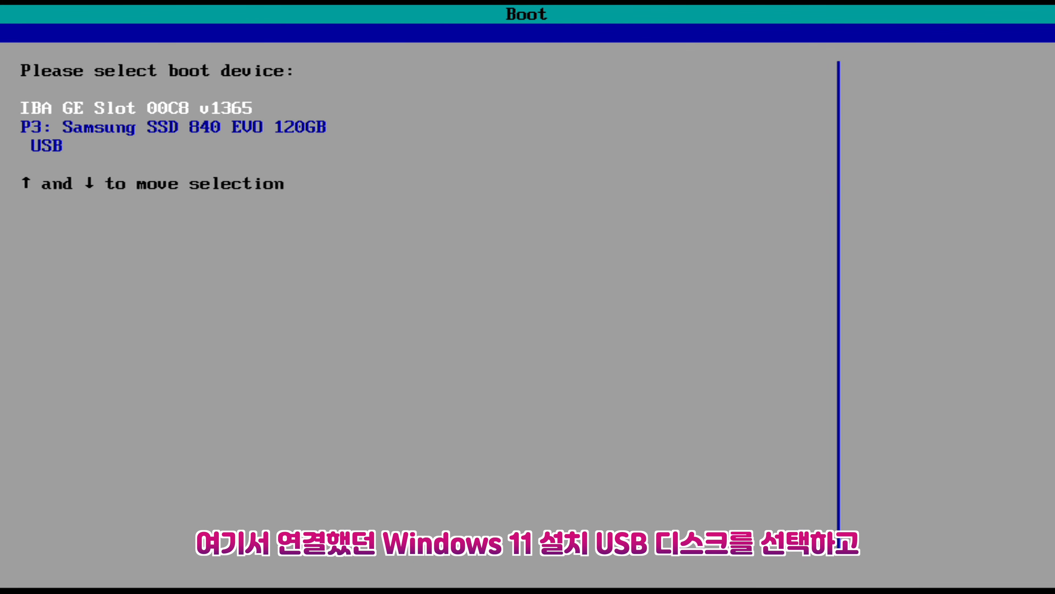
key(Down)
key(Down)
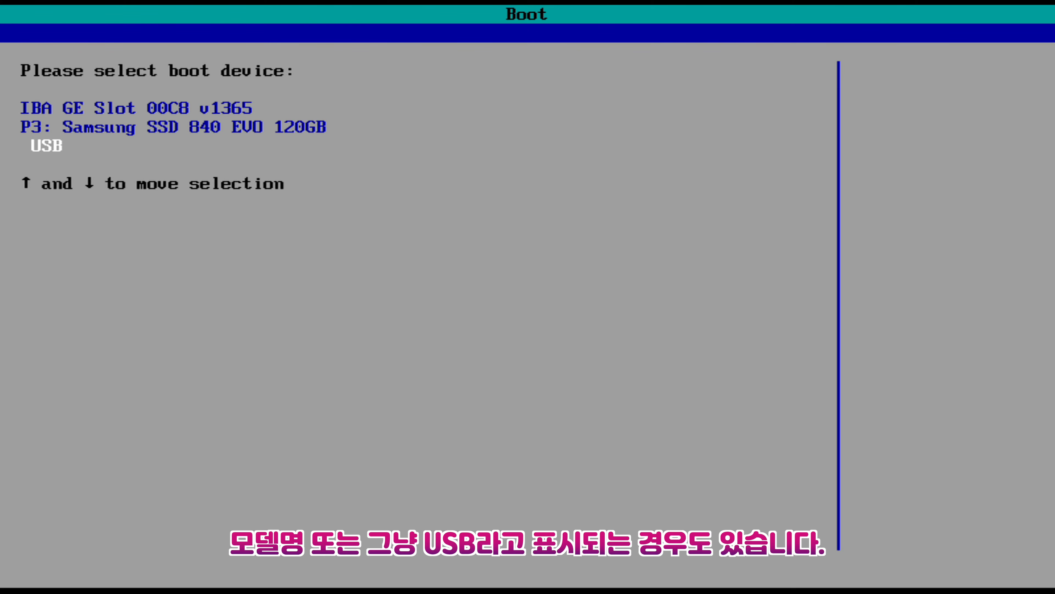
key(Return)
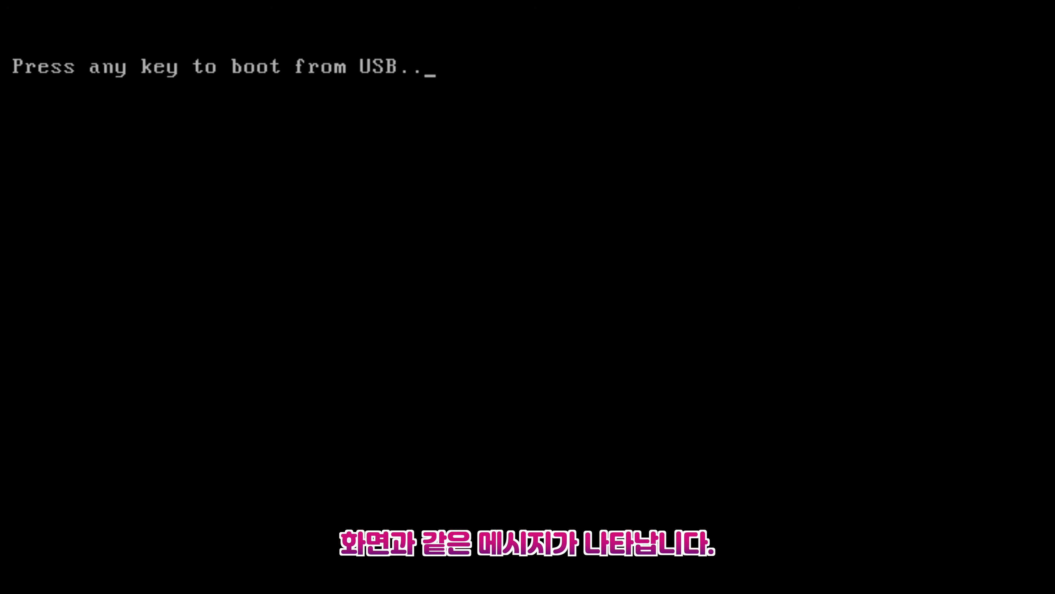
key(Return)
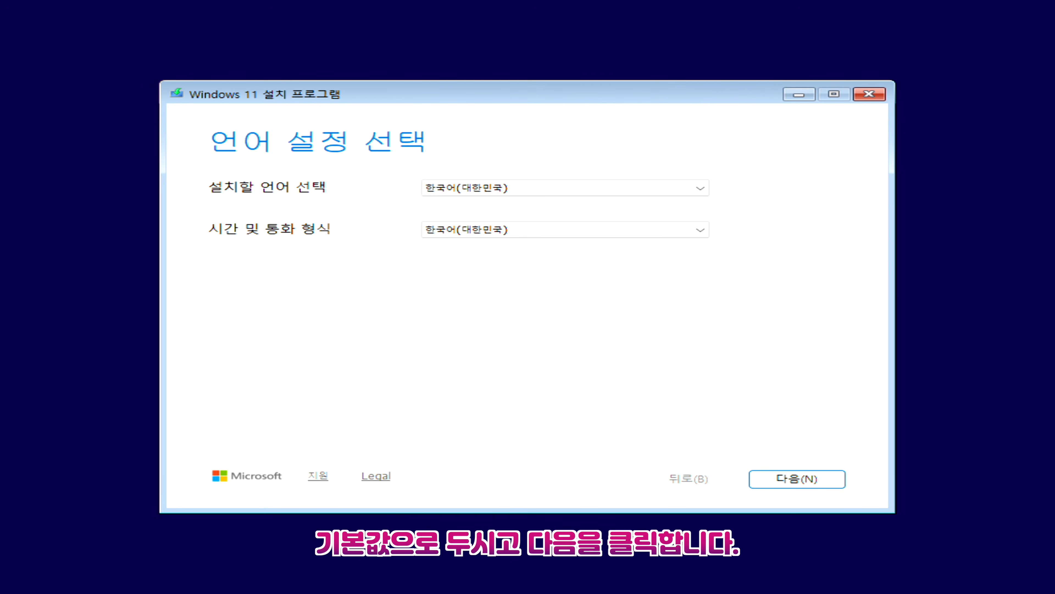
Accept the default language and keyboard settings in Windows 11 setup and choose to install Windows 11, agreeing to delete everything
click(800, 480)
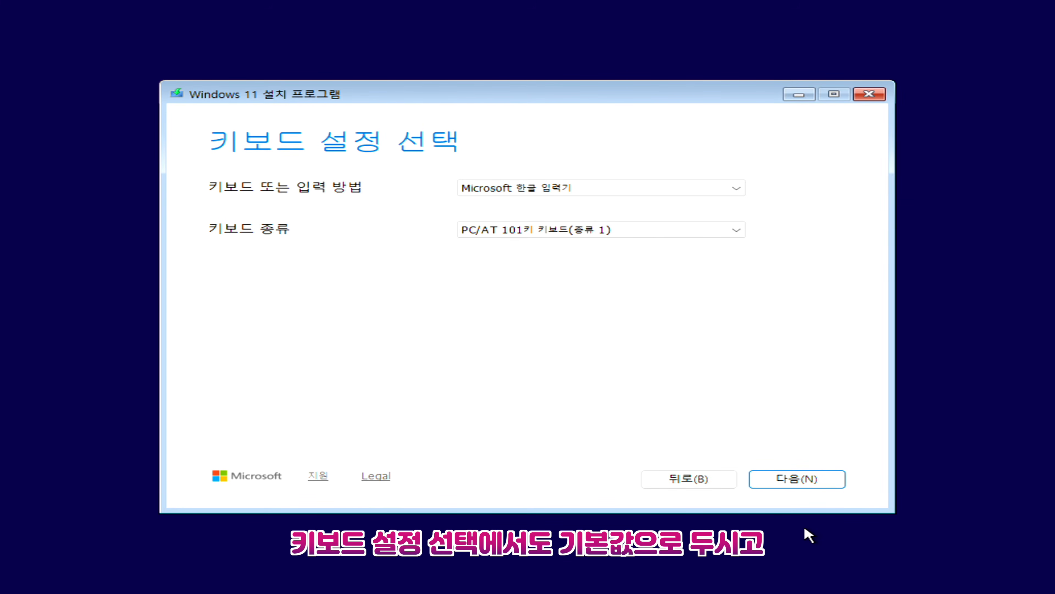
click(802, 486)
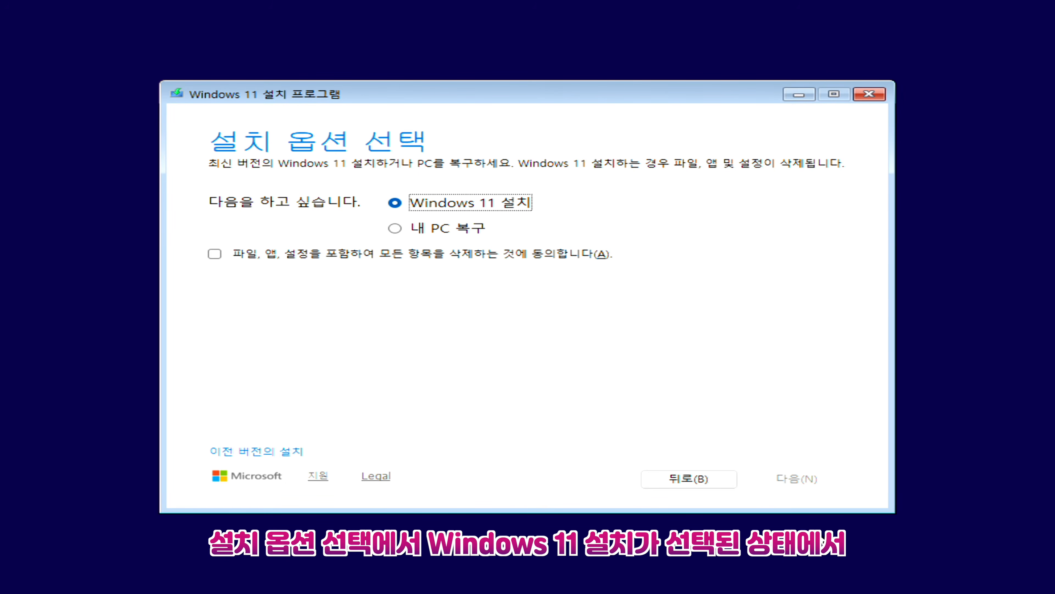
click(211, 255)
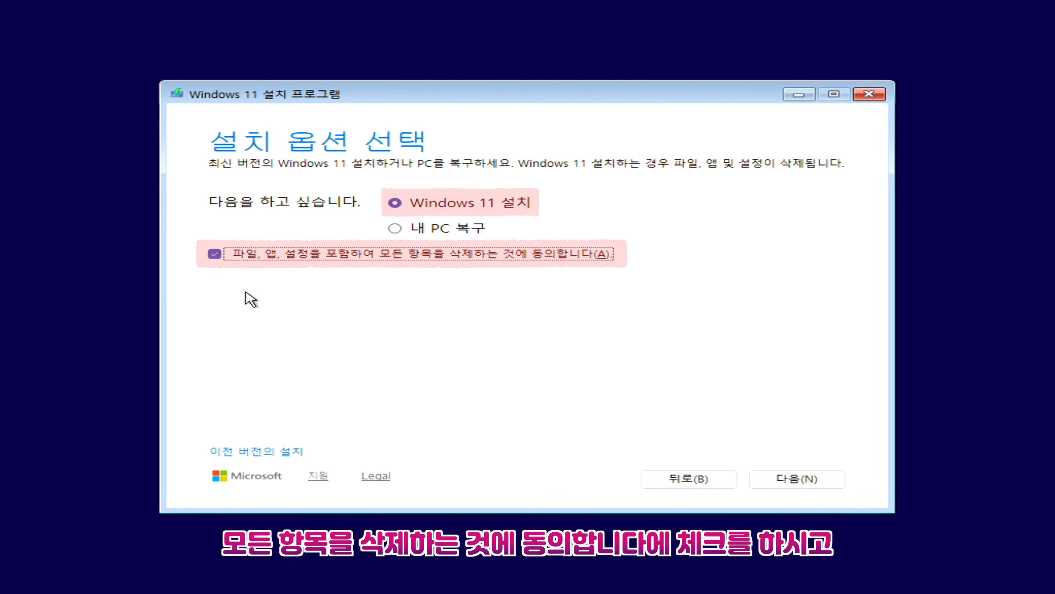
click(802, 483)
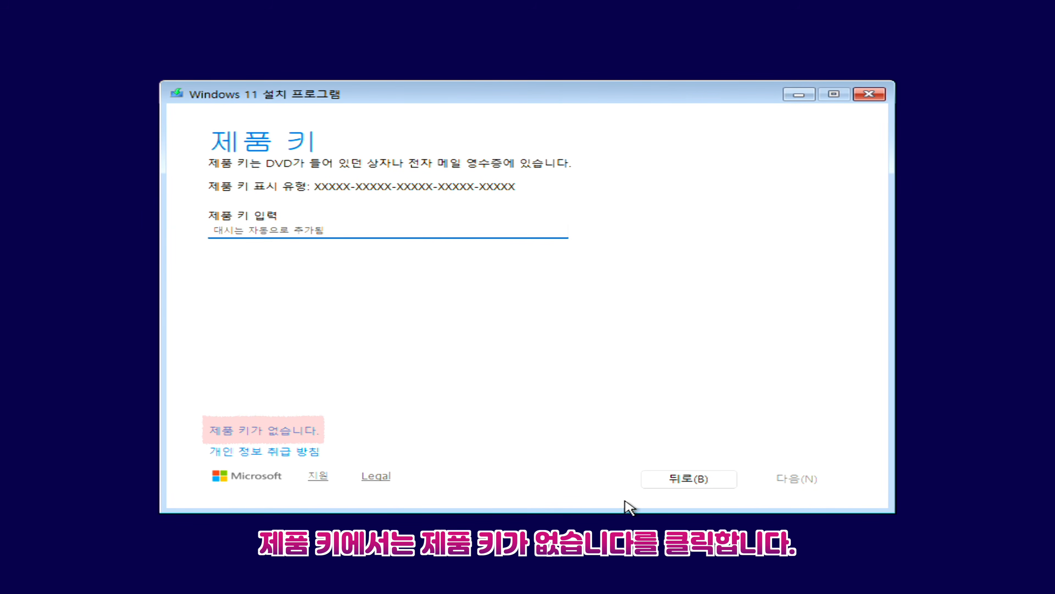
Continue without a product key, choose the Windows 11 Pro image and accept the license terms
click(309, 432)
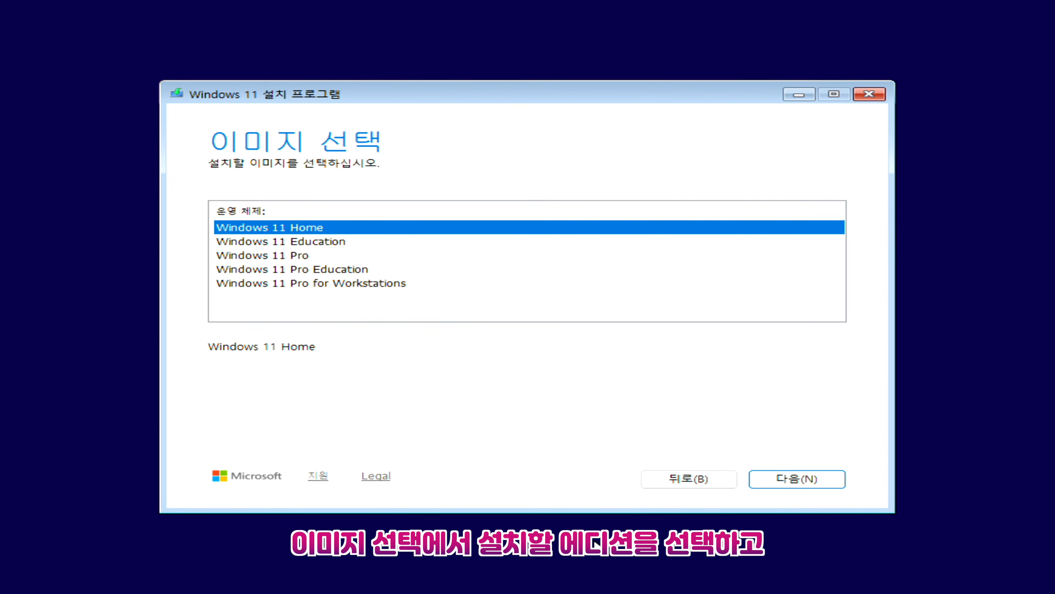
click(296, 258)
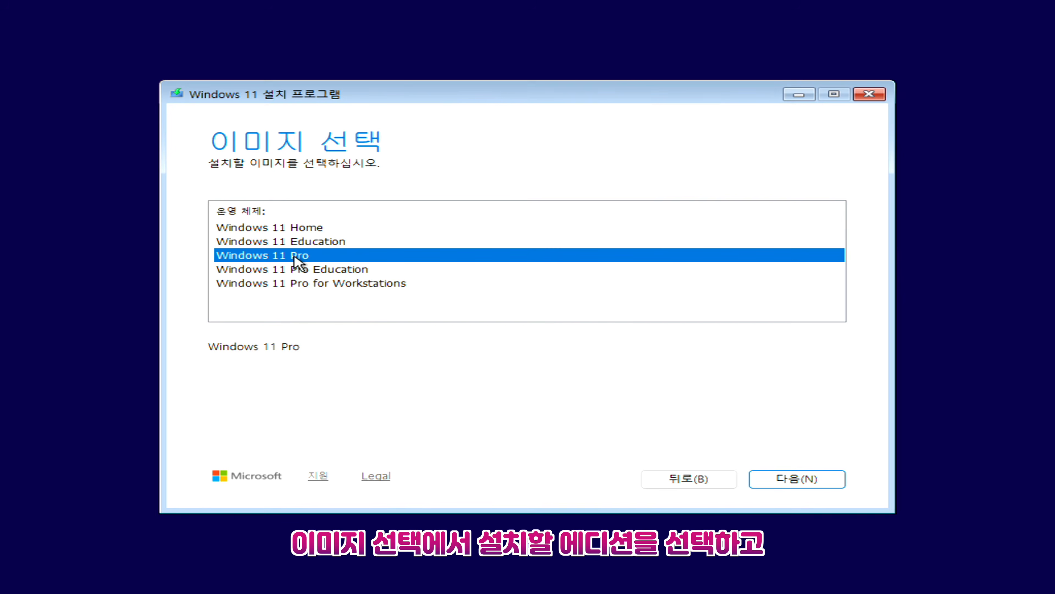
click(797, 480)
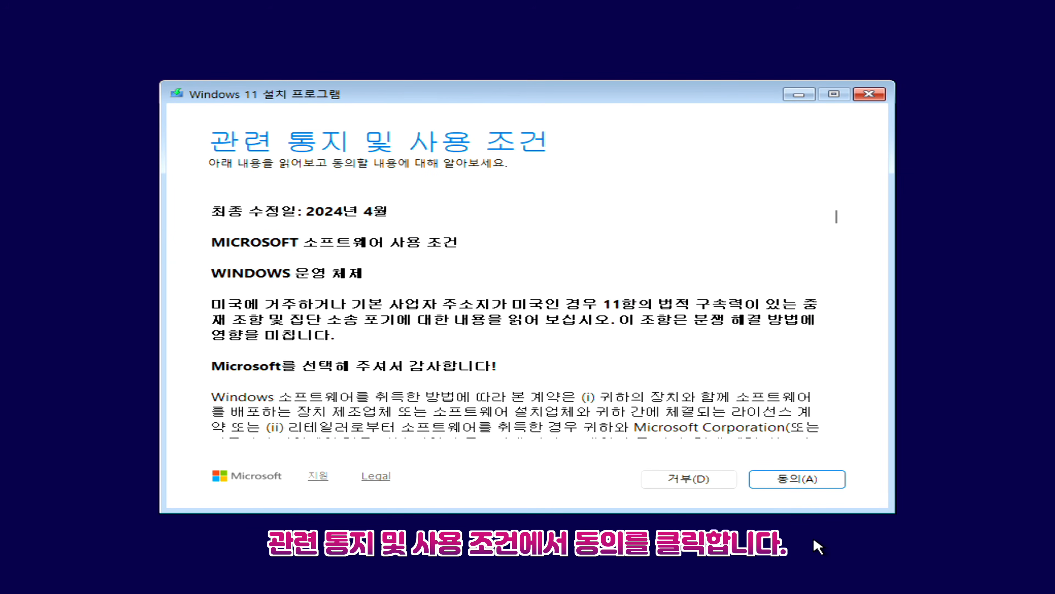
click(792, 483)
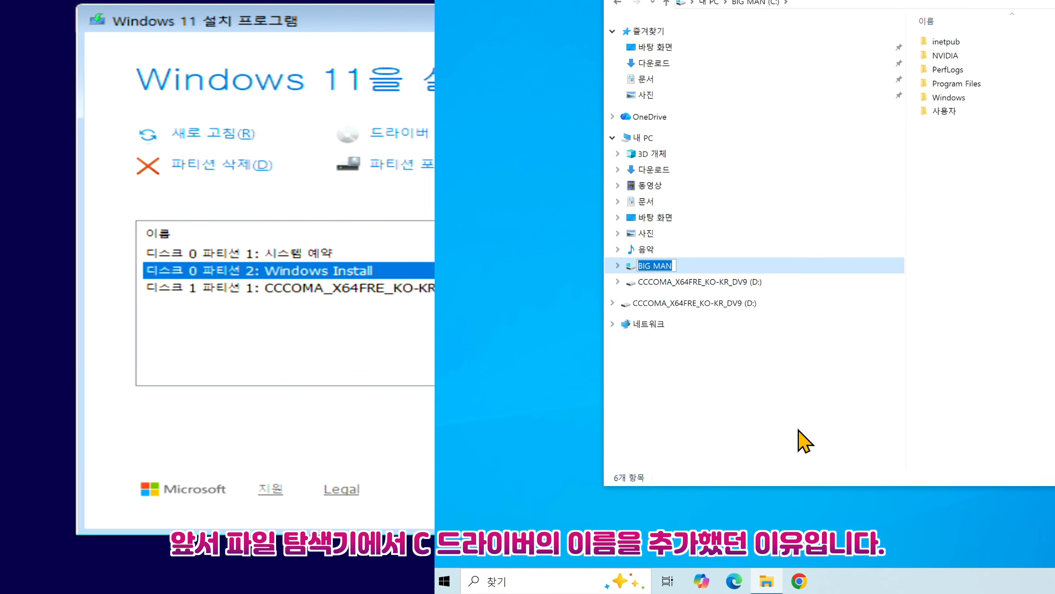
Format the Windows Install partition (disk 0 partition 2) and start installing Windows 11 Pro on it
text(Windows Insta)
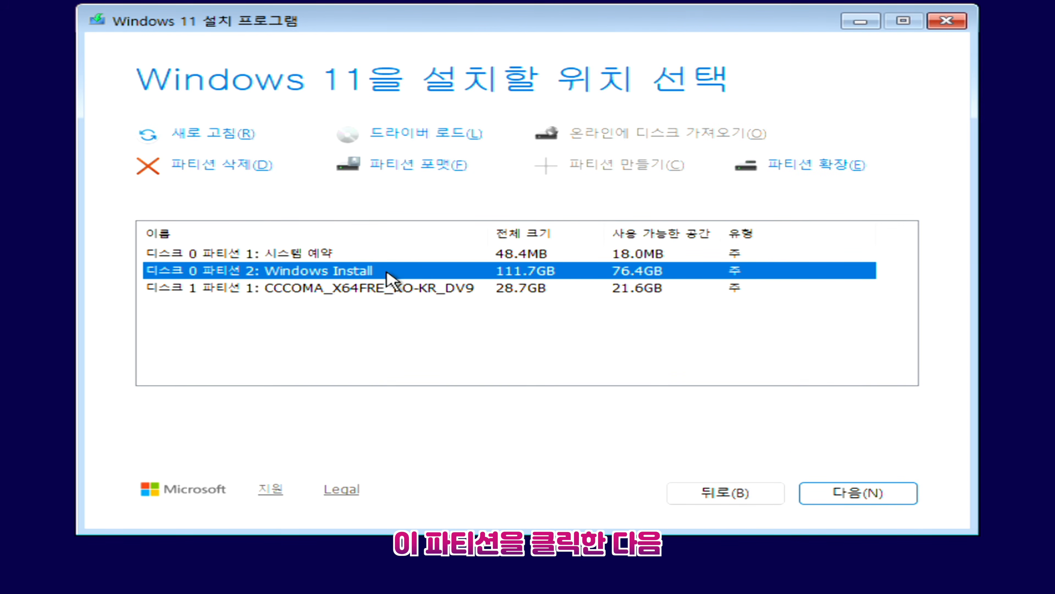
click(412, 166)
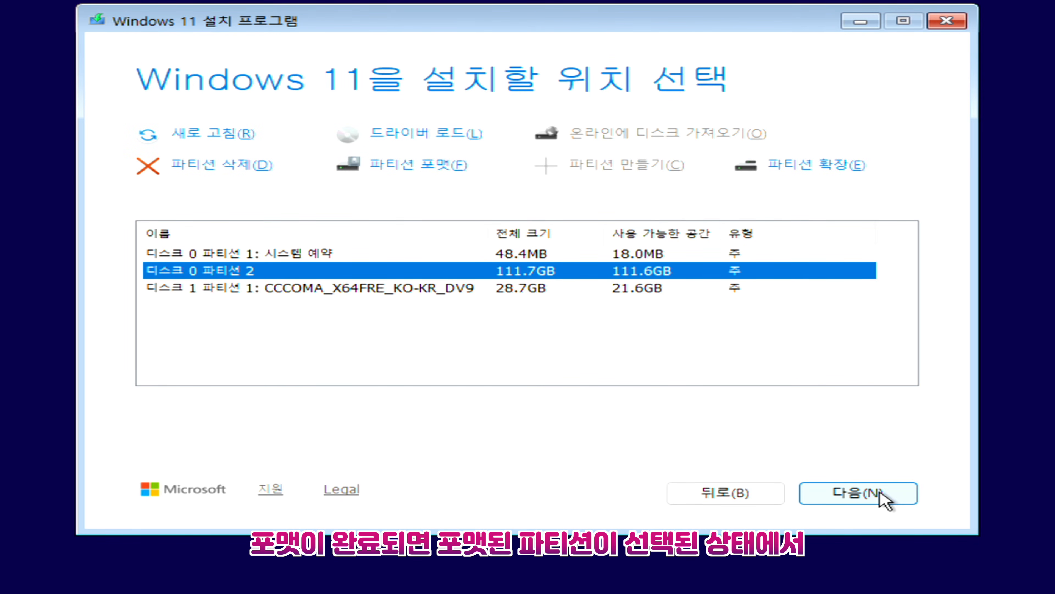
click(880, 492)
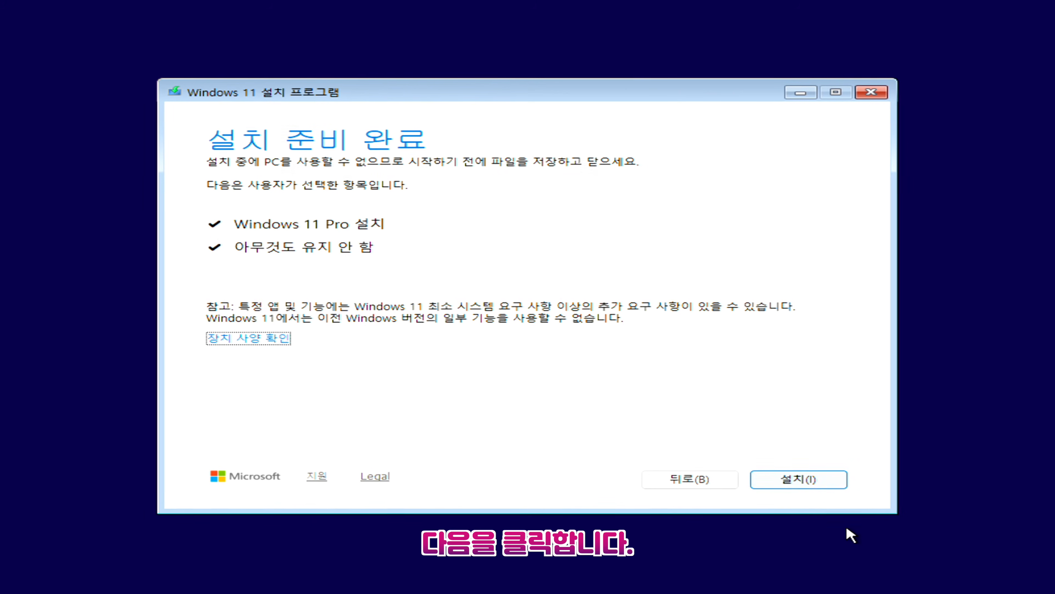
click(807, 484)
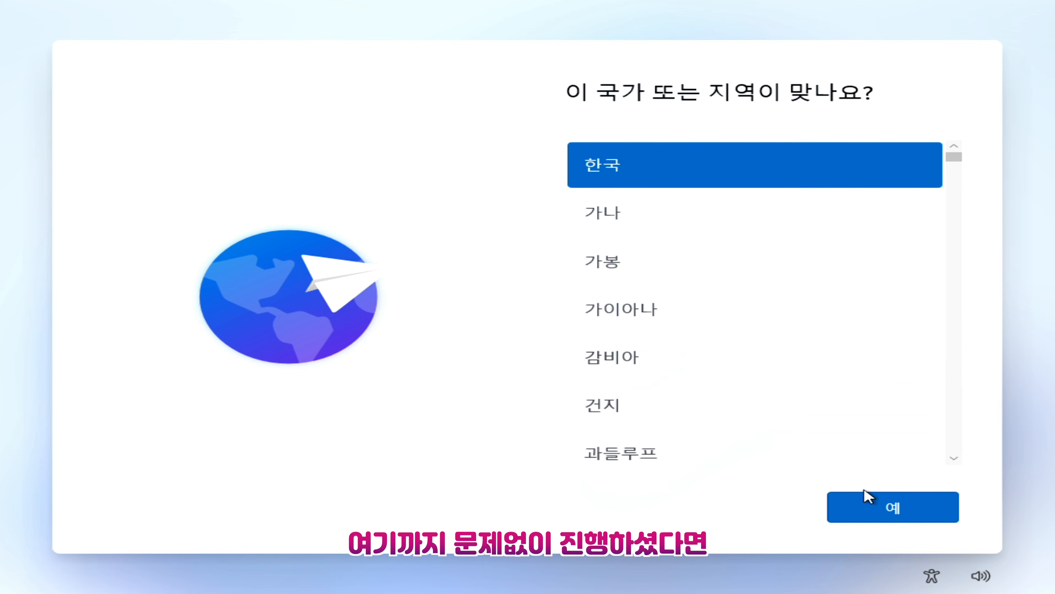
Set the region to 한국 and the keyboard to Microsoft 입력기, skip a second layout and continue without an internet connection
click(917, 509)
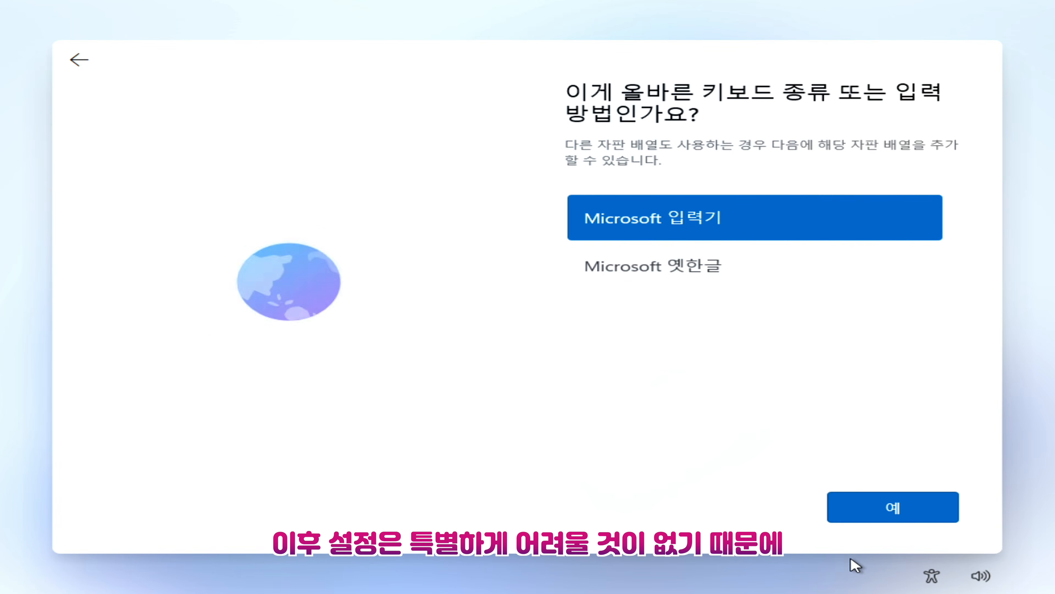
click(887, 506)
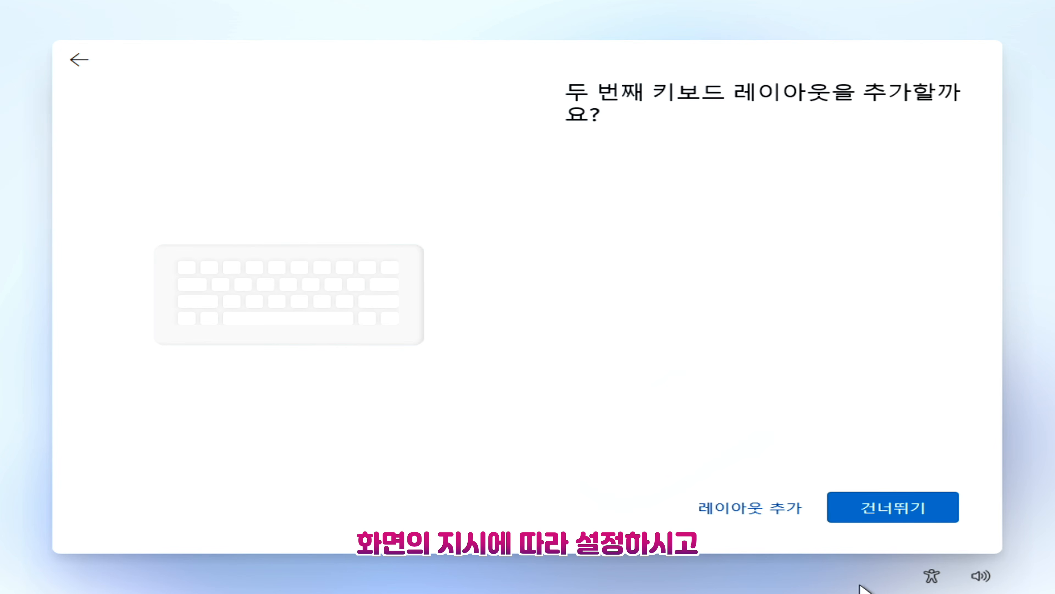
click(877, 519)
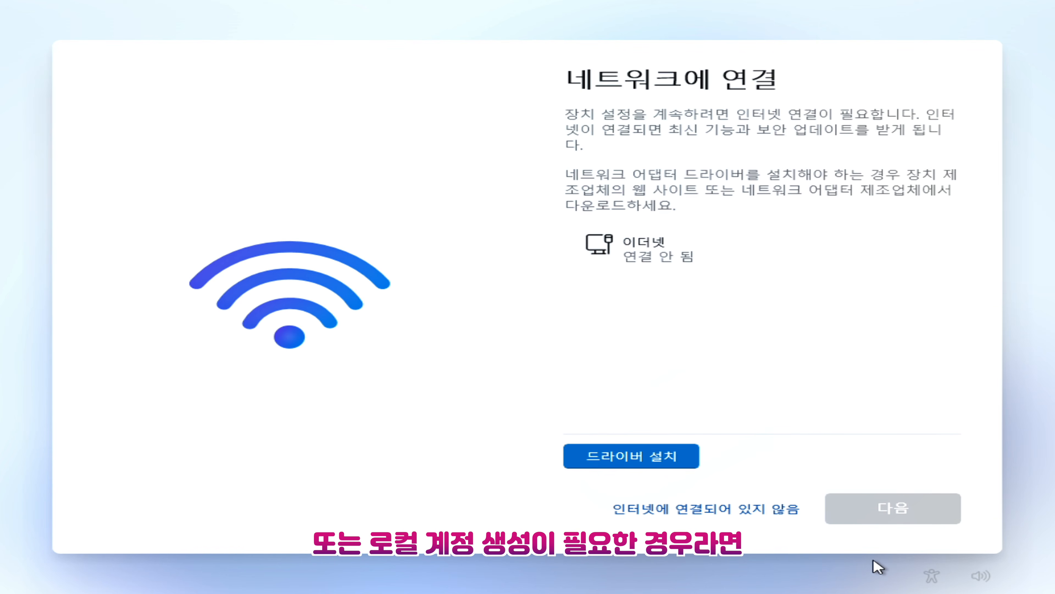
click(761, 515)
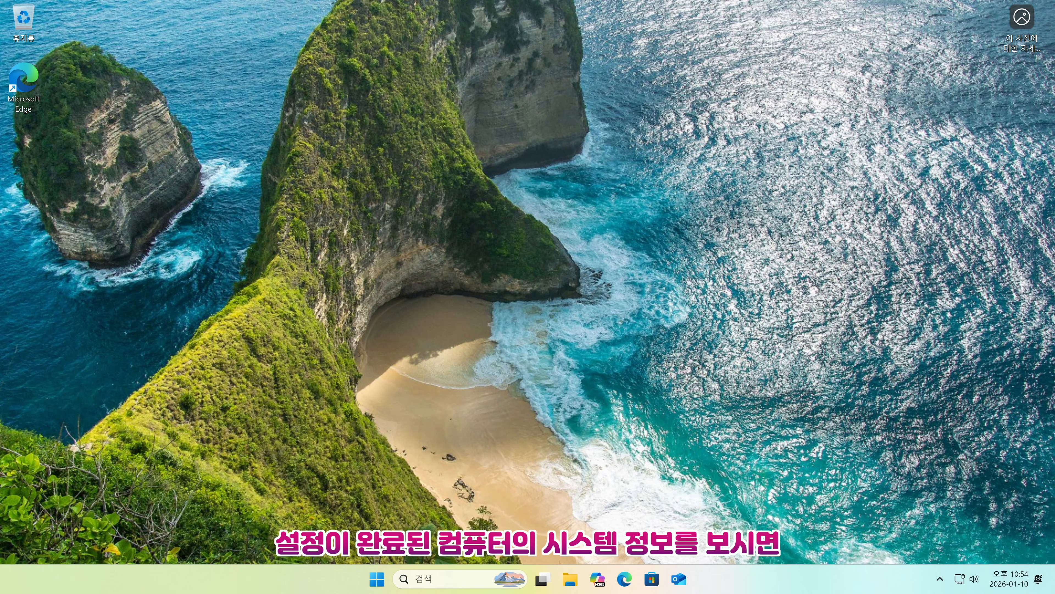
Review the device and Windows specifications on the system's 정보 page in Windows Settings, including processor, edition and version, and close Settings
click(376, 579)
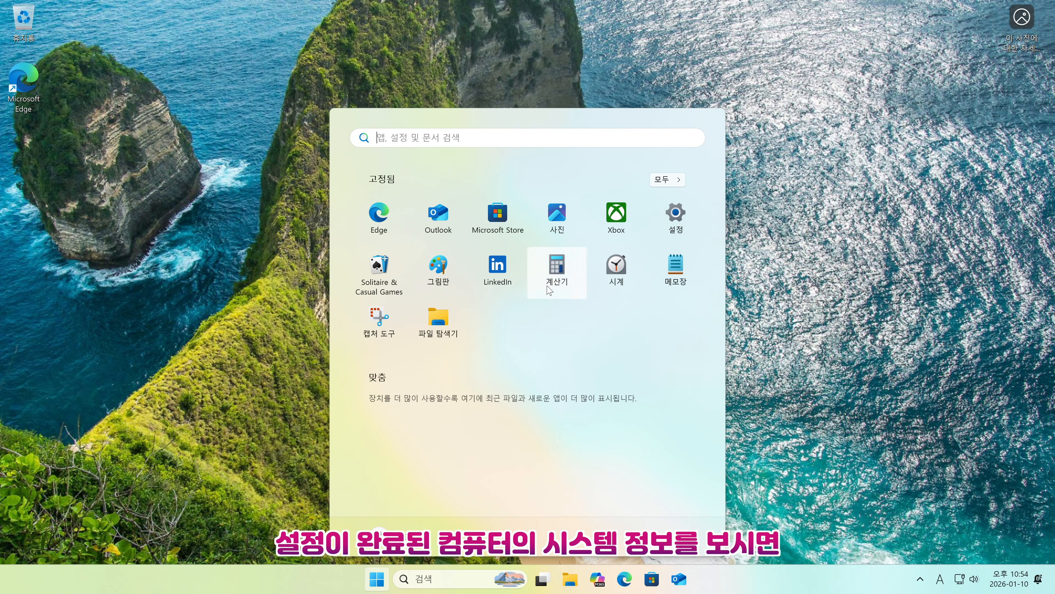
click(673, 214)
click(50, 124)
scroll(524, 374, down, 5)
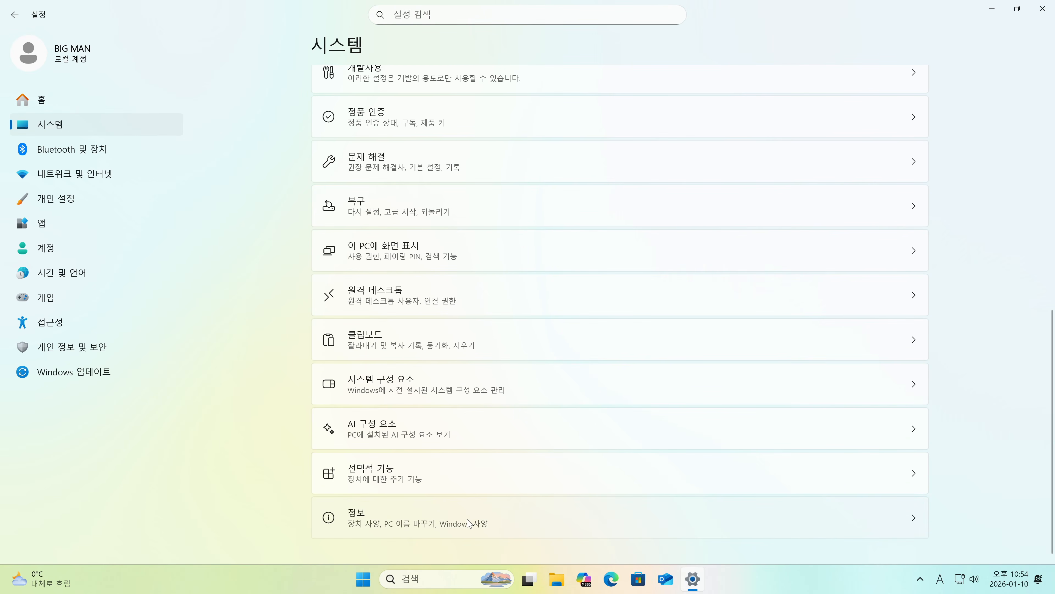
click(525, 487)
scroll(524, 487, down, 4)
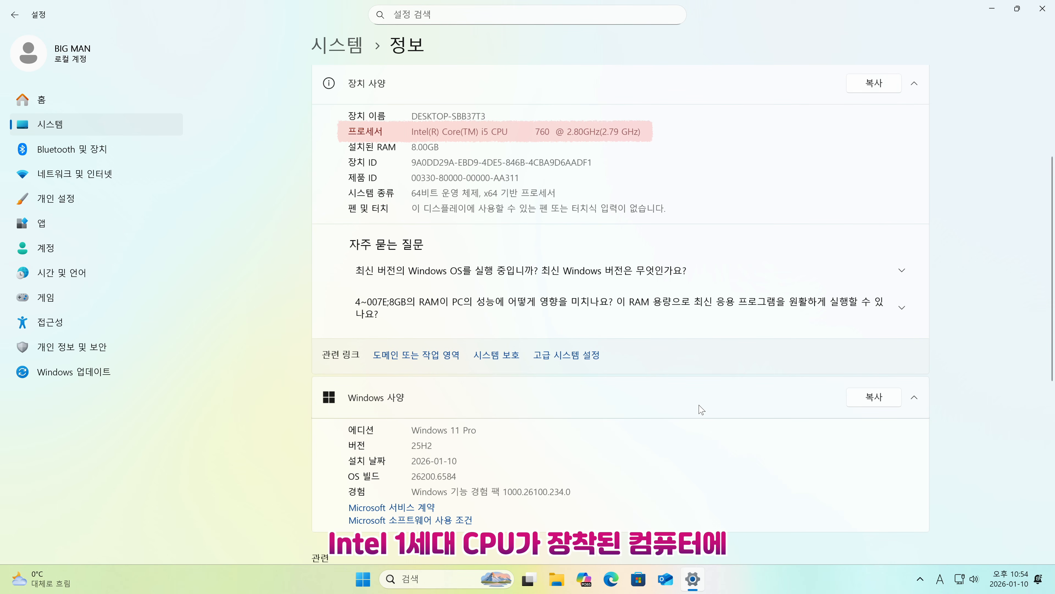
scroll(702, 409, down, 1)
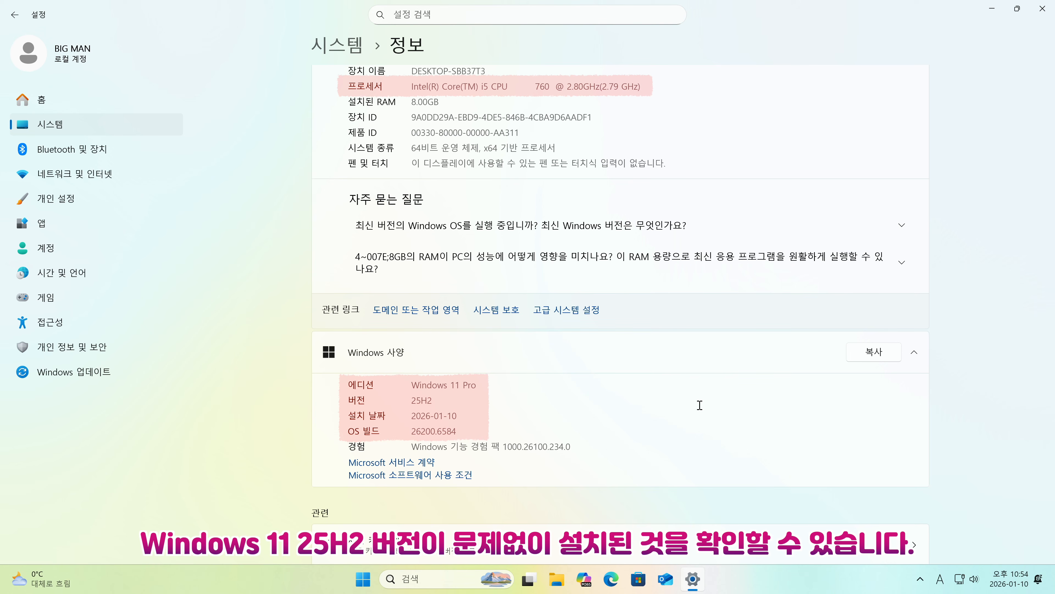
click(1042, 9)
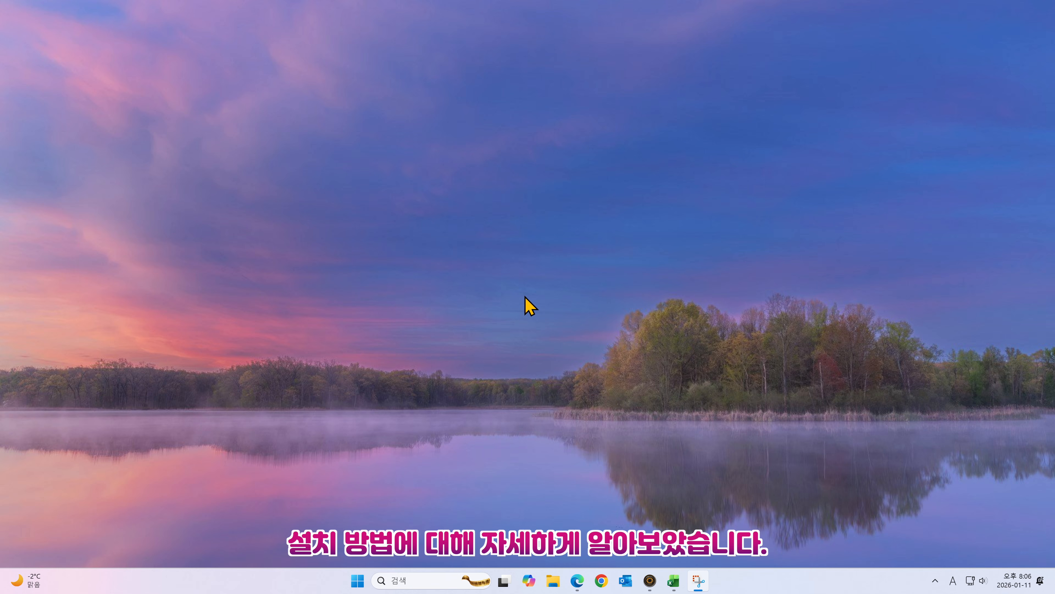
Switch to Edge to view Microsoft's 2025 end-of-support product page and minimize the browser
click(526, 297)
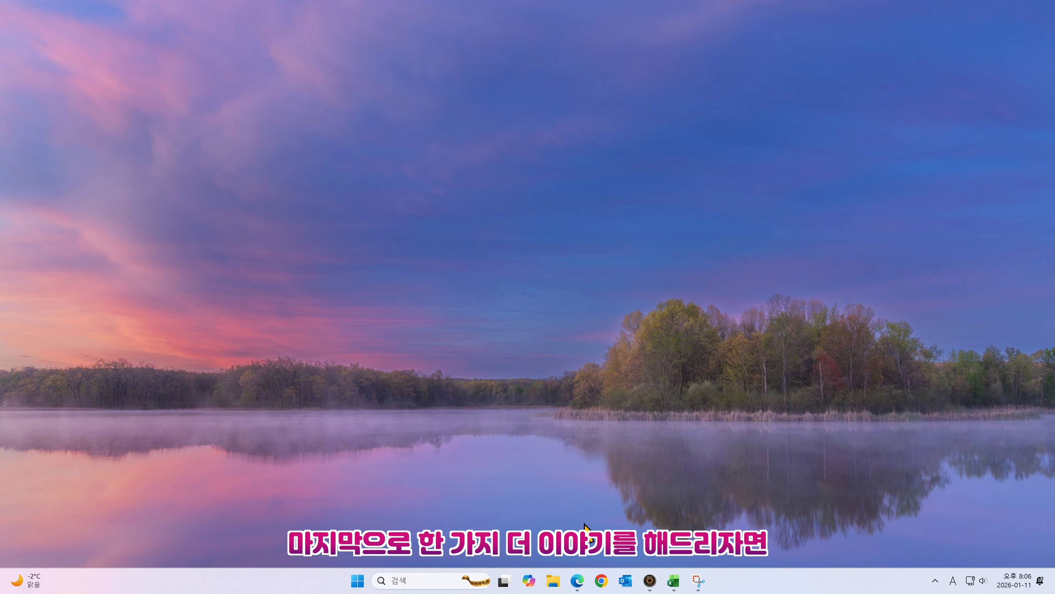
click(577, 579)
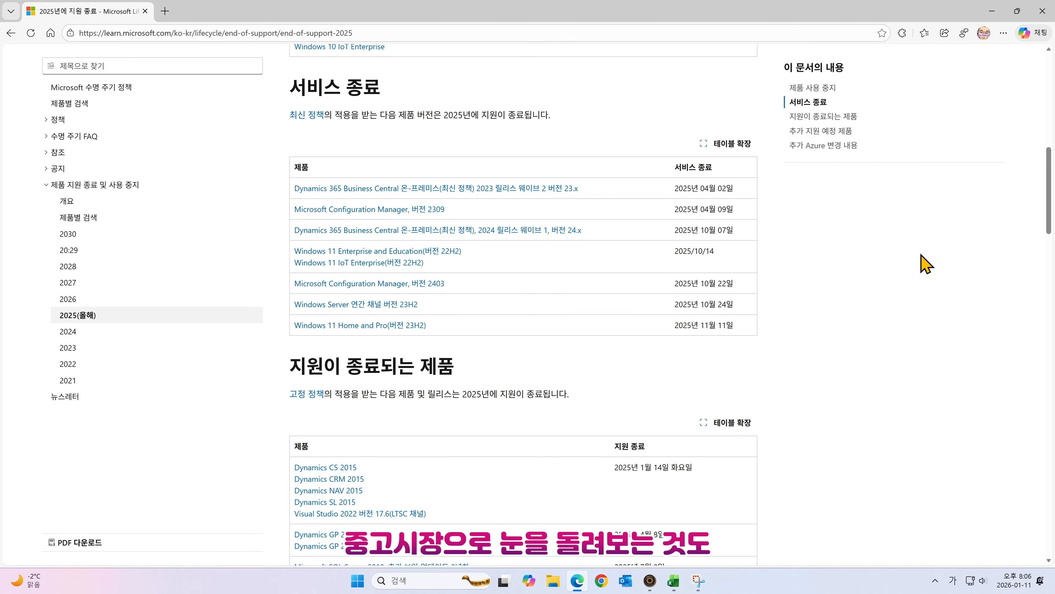
click(996, 18)
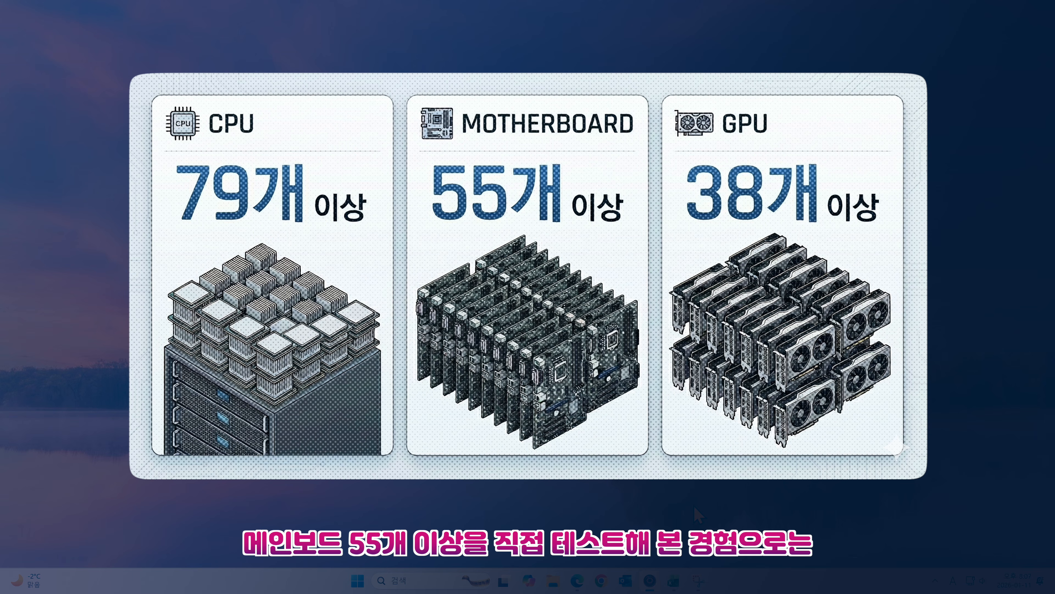
Switch to the TEST LIST.xlsx workbook in Excel and look through the tested hardware on the CPU, 메인보드 and GPU sheets
click(673, 580)
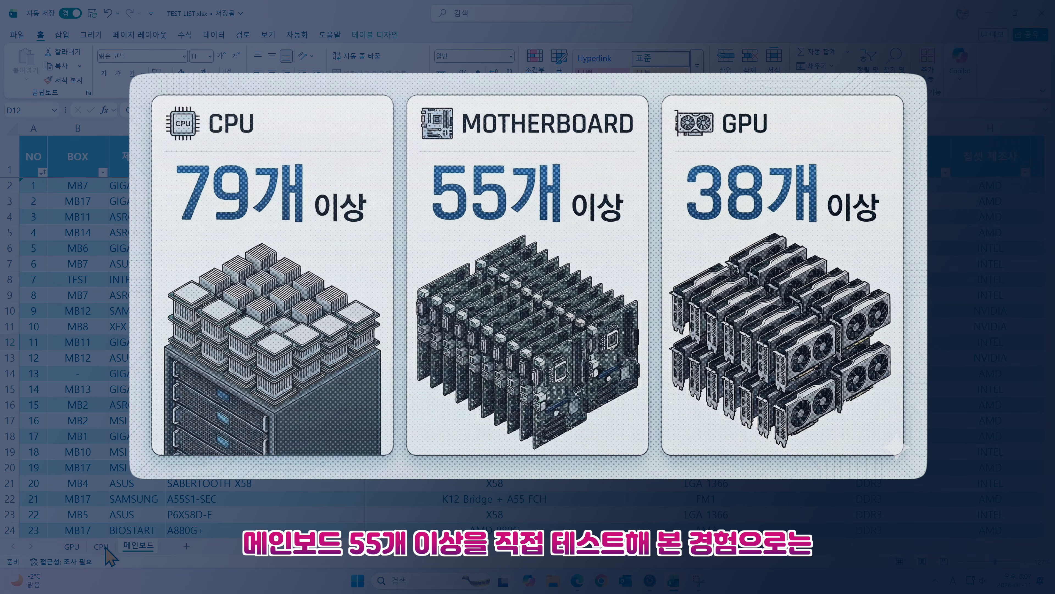
click(104, 547)
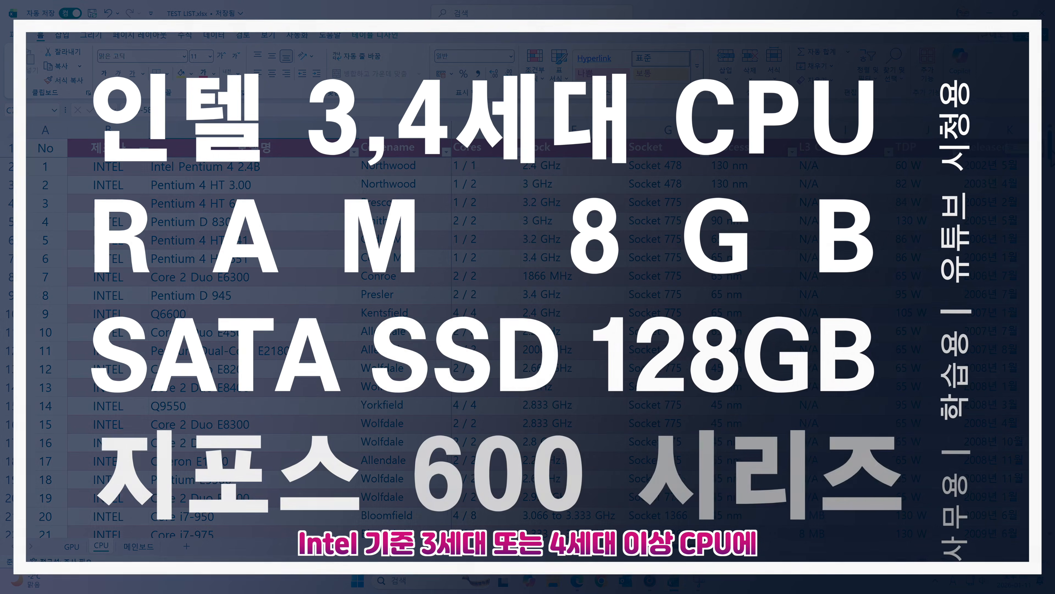
drag(1050, 150, 1049, 224)
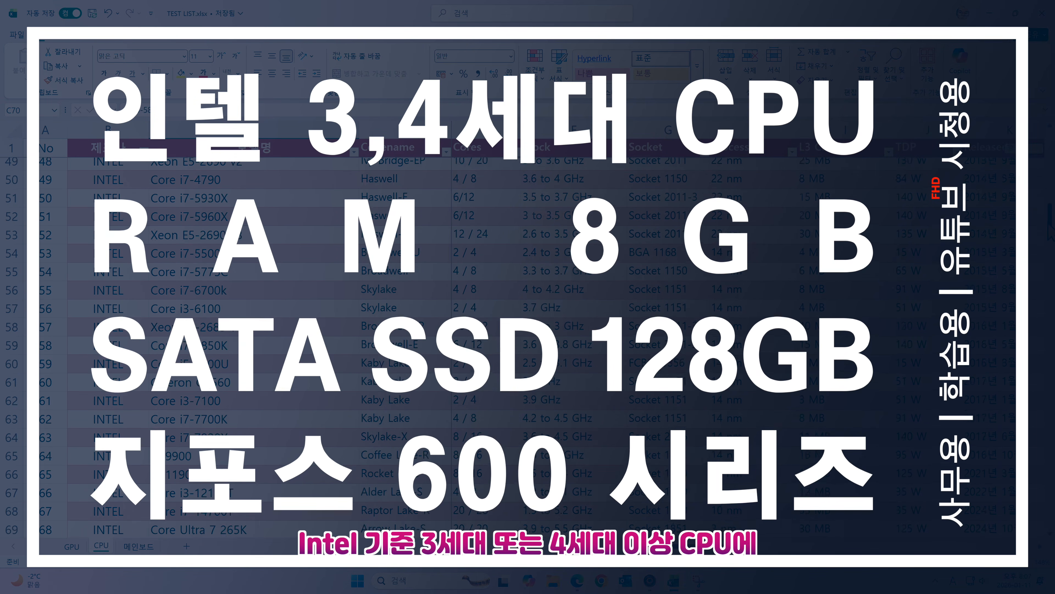
click(138, 545)
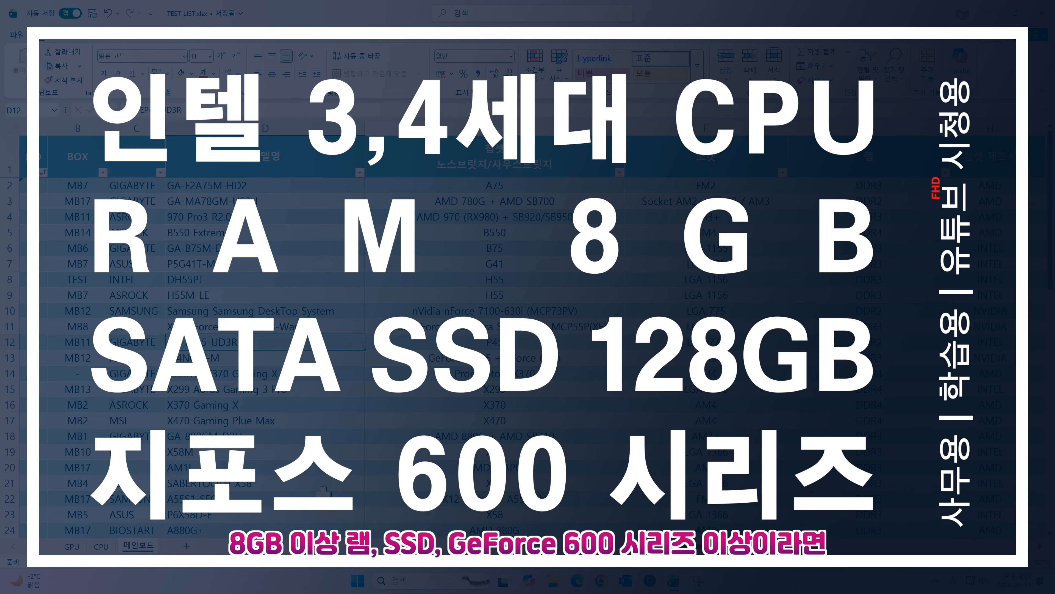
scroll(323, 492, down, 7)
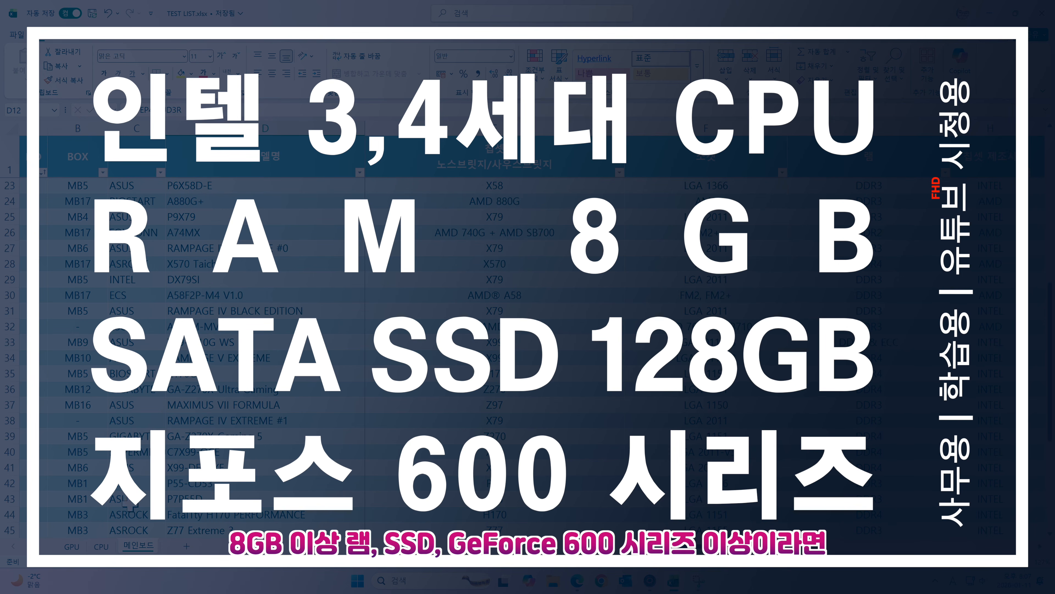
click(72, 546)
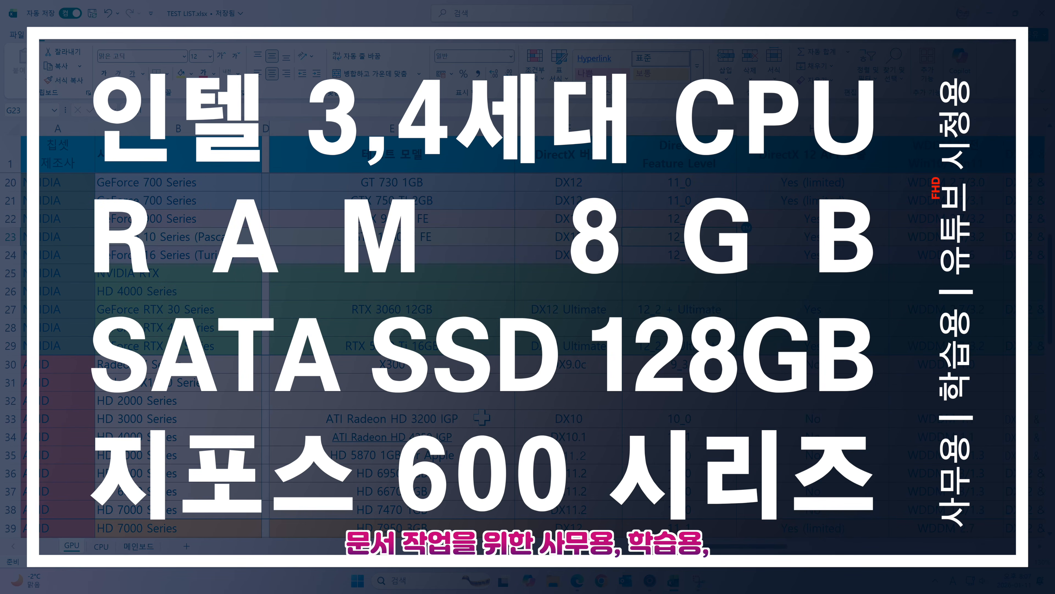
scroll(482, 418, down, 2)
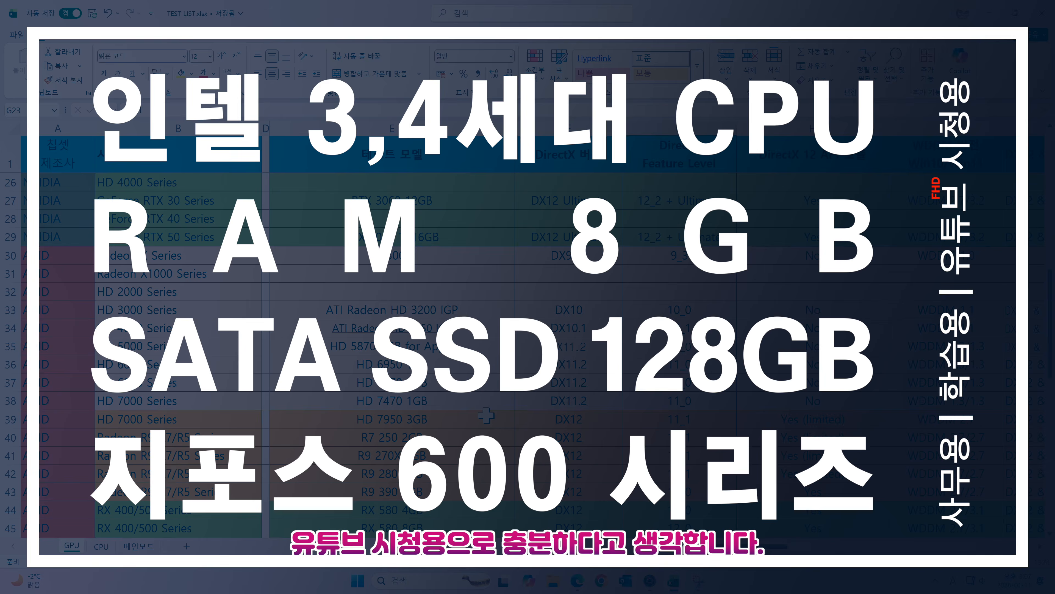